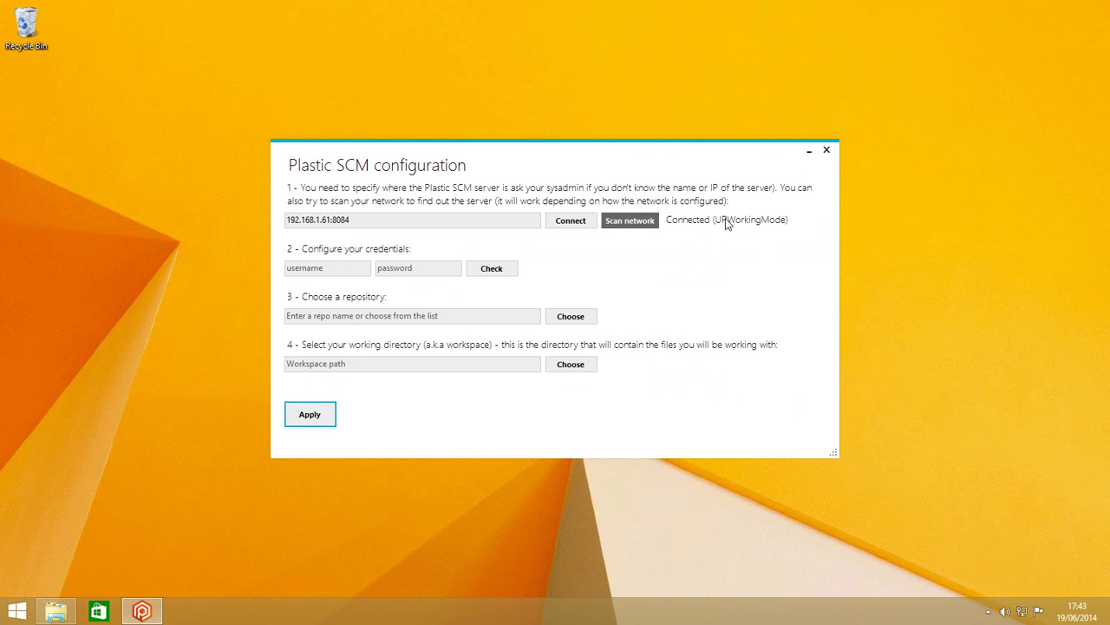
Step: Enter the username and account password, check the credentials, and choose the default repository
{"action": "left_click", "coordinate": [342, 268]}
{"action": "type", "text": "pablo"}
{"action": "key", "text": "Tab"}
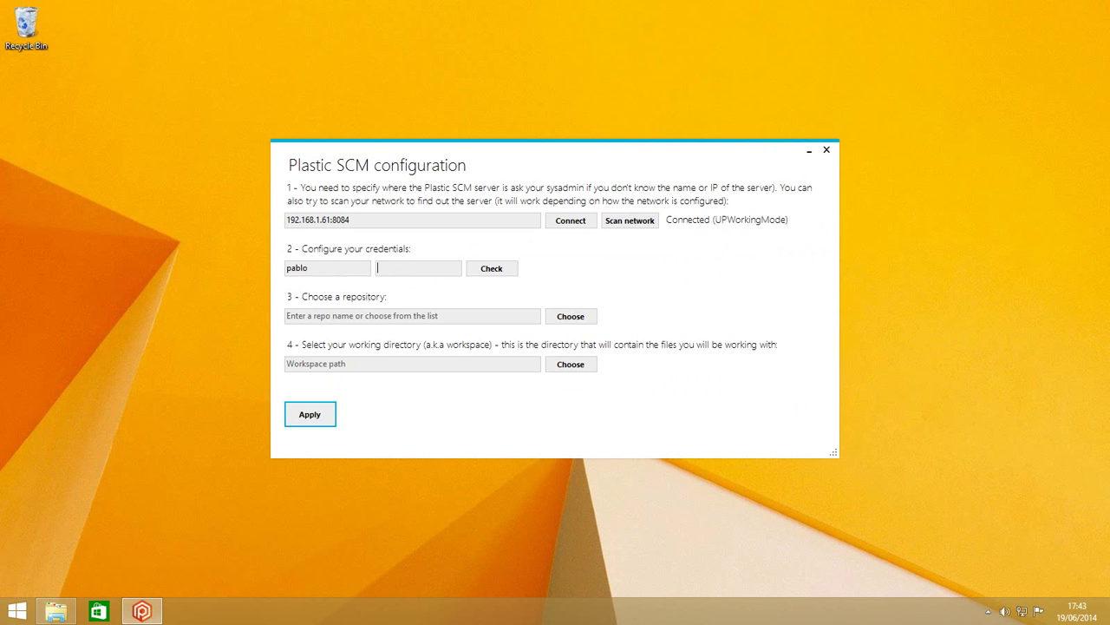
{"action": "left_click", "coordinate": [492, 271]}
{"action": "left_click", "coordinate": [562, 316]}
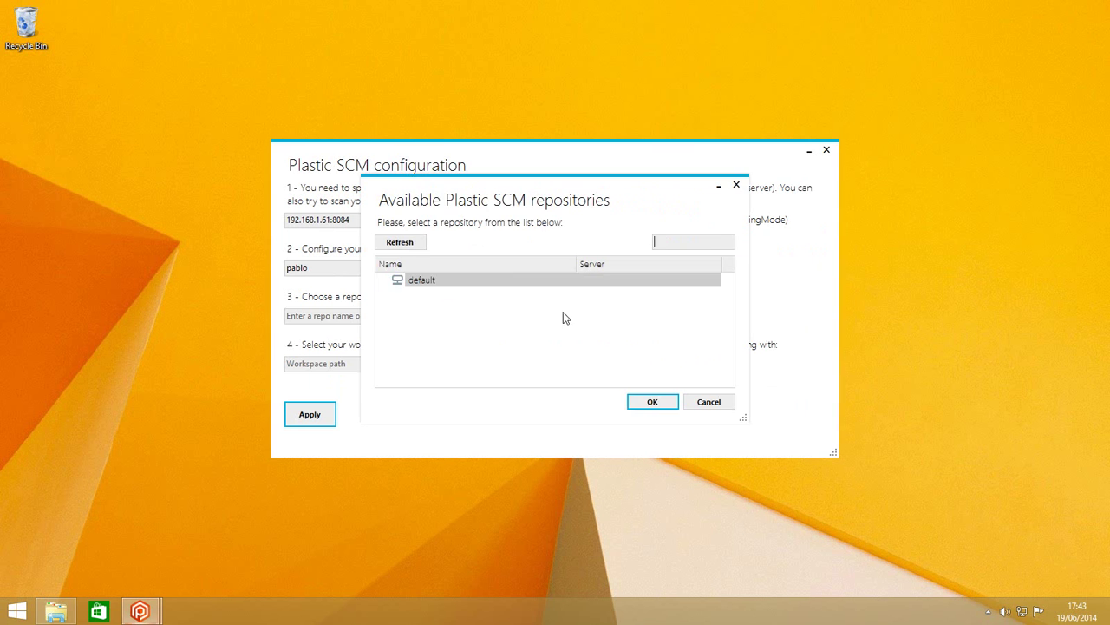
{"action": "double_click", "coordinate": [441, 286]}
Step: Create a game_wk folder inside wkspaces as the working directory and apply the configuration
{"action": "left_click", "coordinate": [559, 366]}
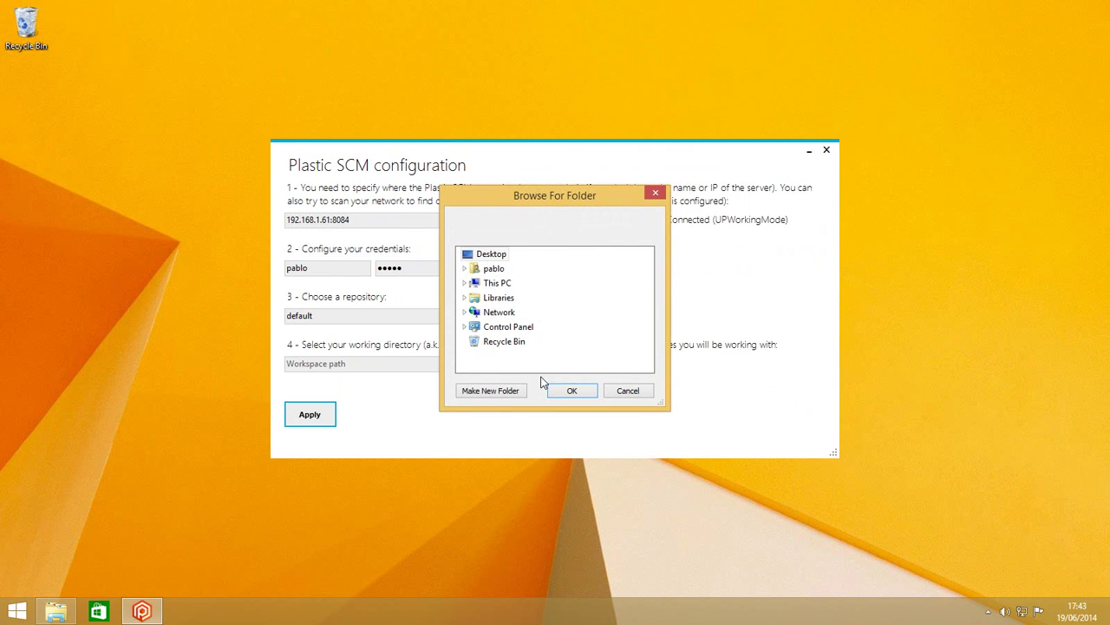
{"action": "double_click", "coordinate": [490, 326]}
{"action": "key", "text": "w"}
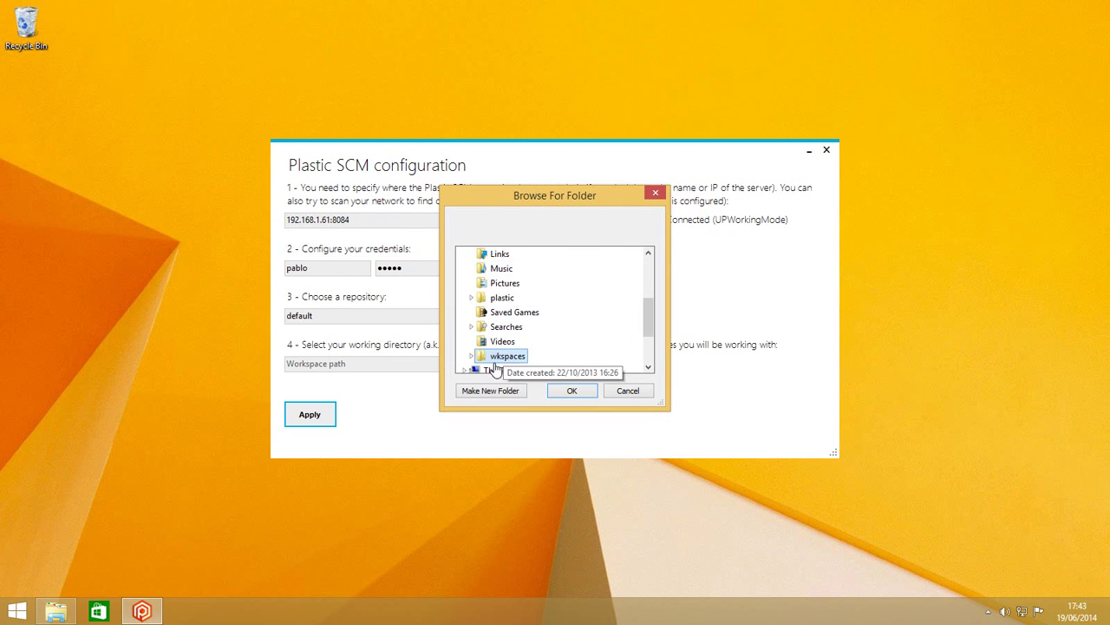
{"action": "left_click", "coordinate": [472, 355]}
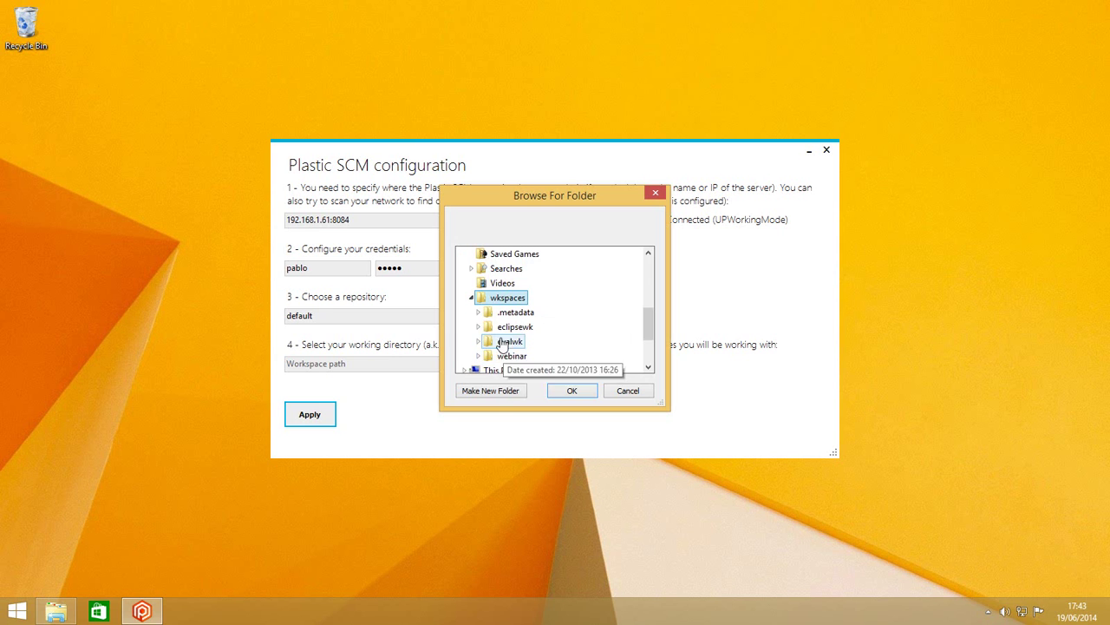
{"action": "left_click", "coordinate": [491, 390]}
{"action": "type", "text": "gamw"}
{"action": "type", "text": "_wk"}
{"action": "key", "text": "Return"}
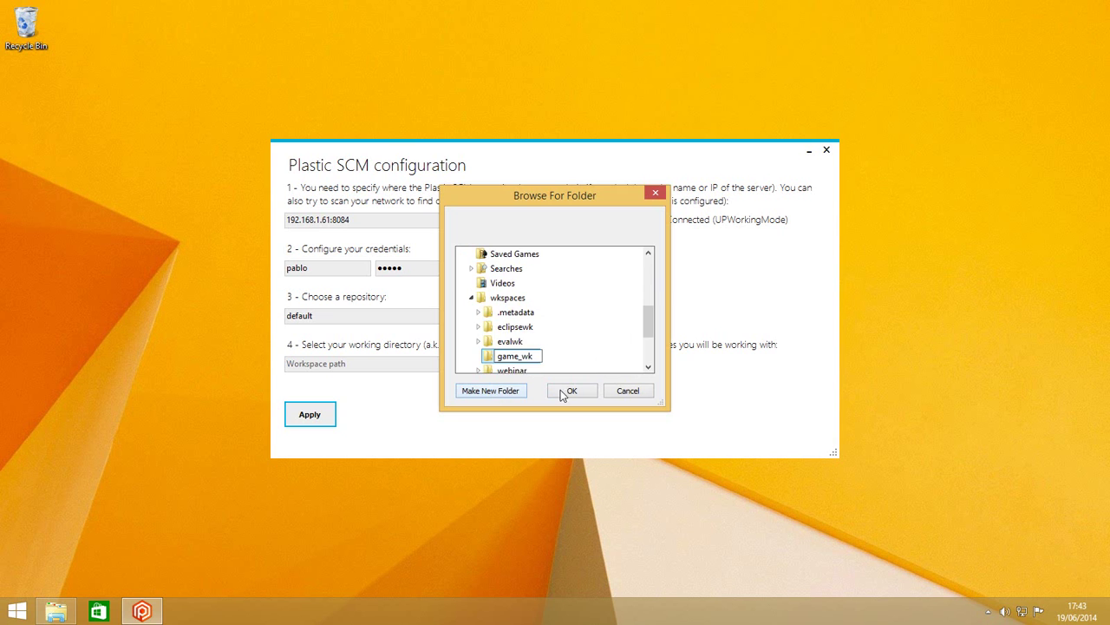
{"action": "left_click", "coordinate": [572, 391]}
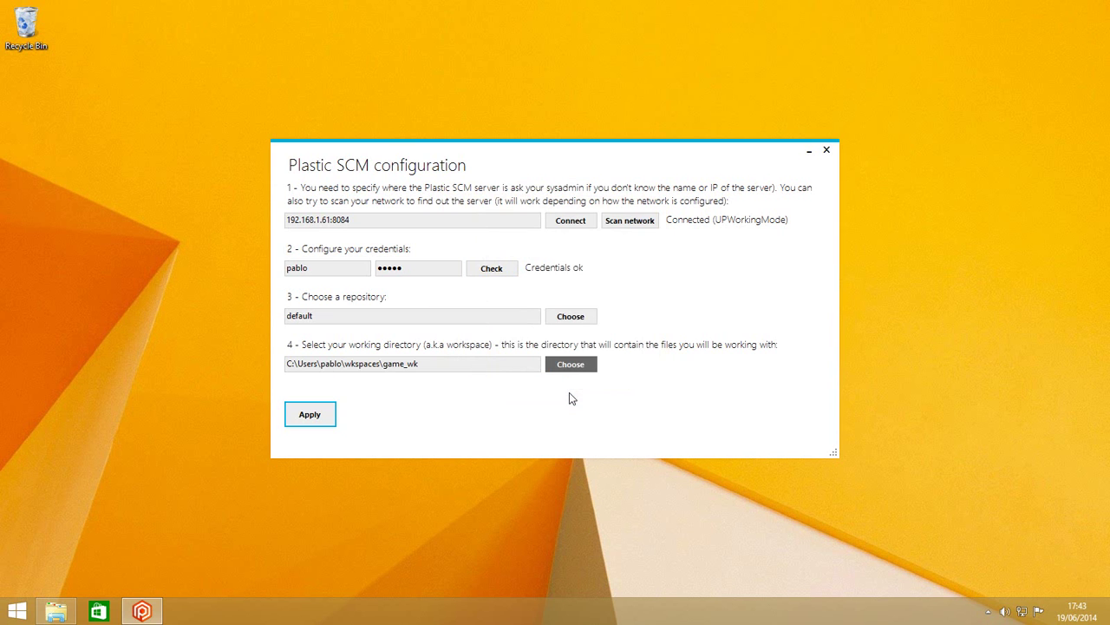
{"action": "left_click", "coordinate": [321, 416]}
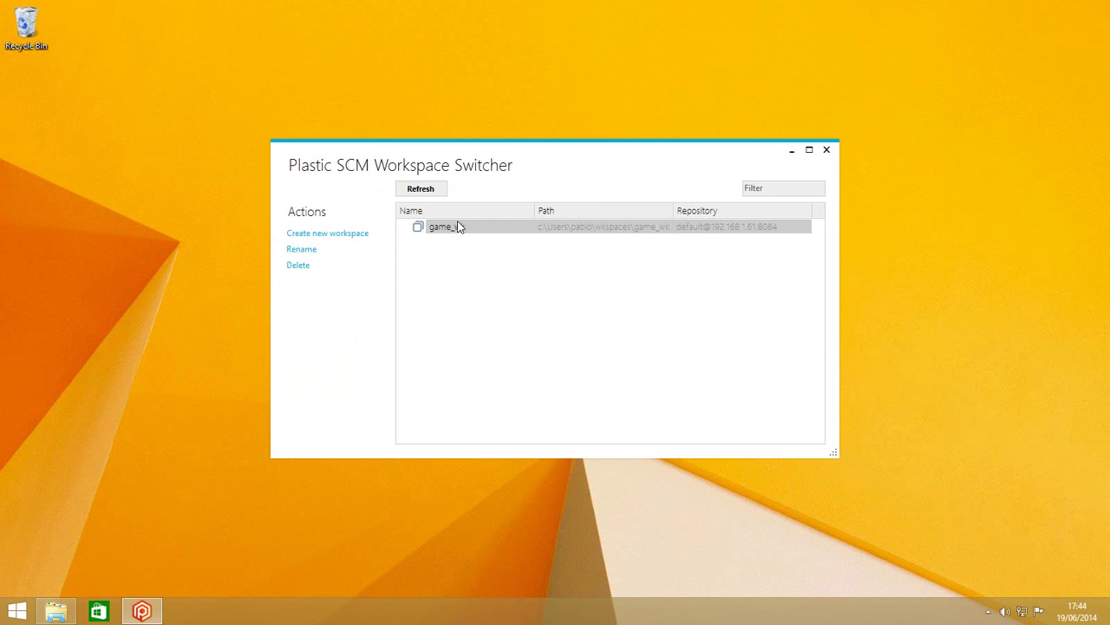
Step: Open the game_wk workspace and start configuring which repository items it loads
{"action": "double_click", "coordinate": [441, 226]}
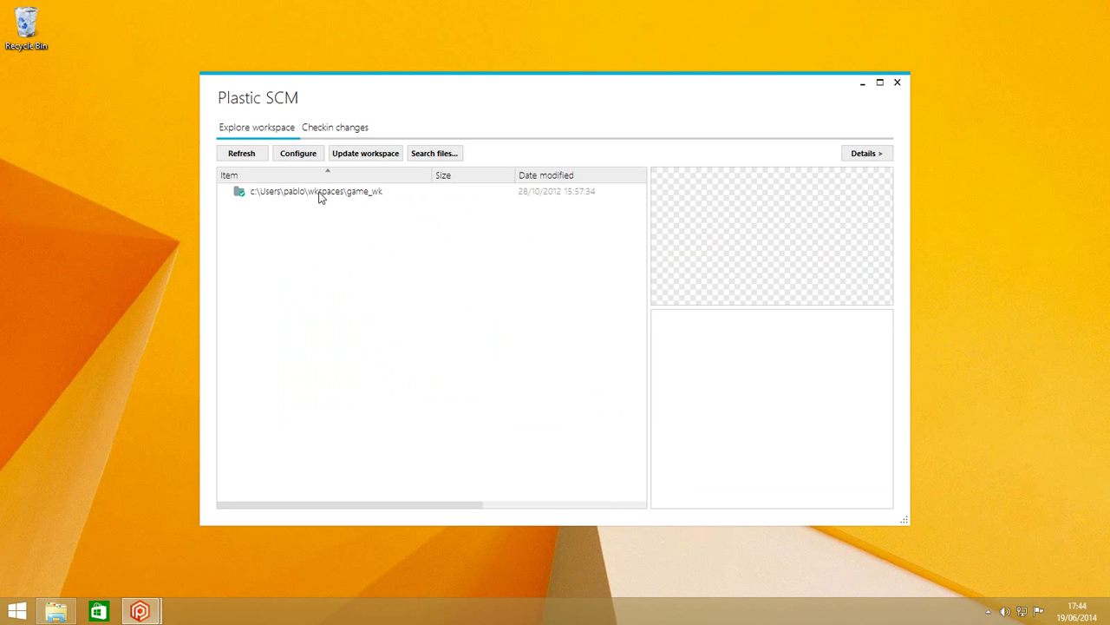
{"action": "left_click", "coordinate": [320, 196]}
{"action": "left_click", "coordinate": [298, 154]}
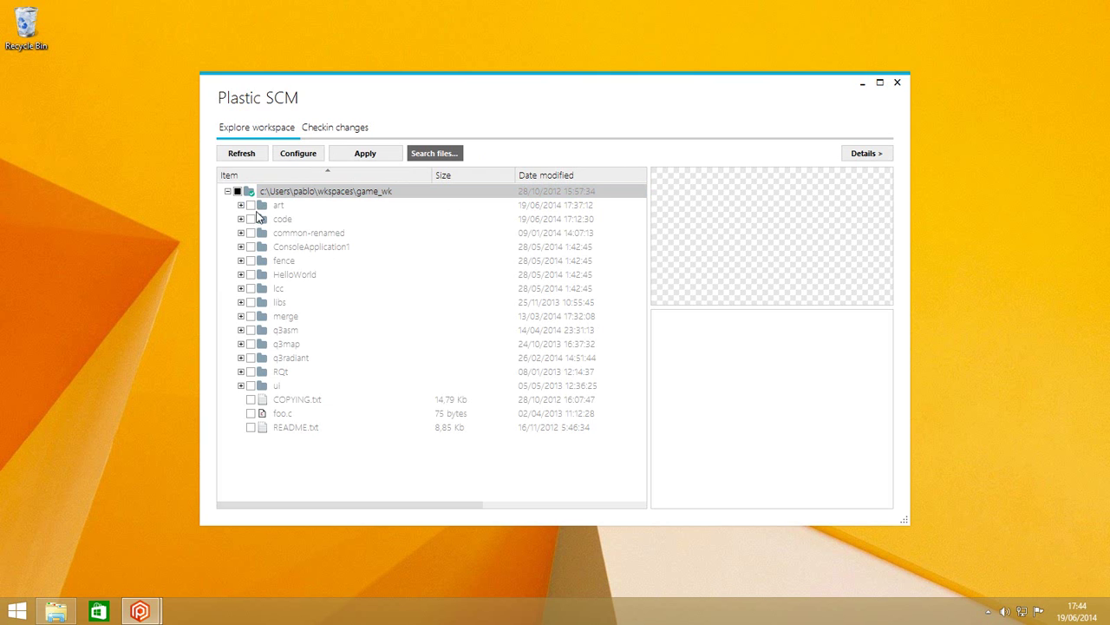
Step: Browse the code folder and art/ironman in the repository tree, and preview IronMan.jpg
{"action": "left_click", "coordinate": [276, 221]}
{"action": "left_click", "coordinate": [241, 218]}
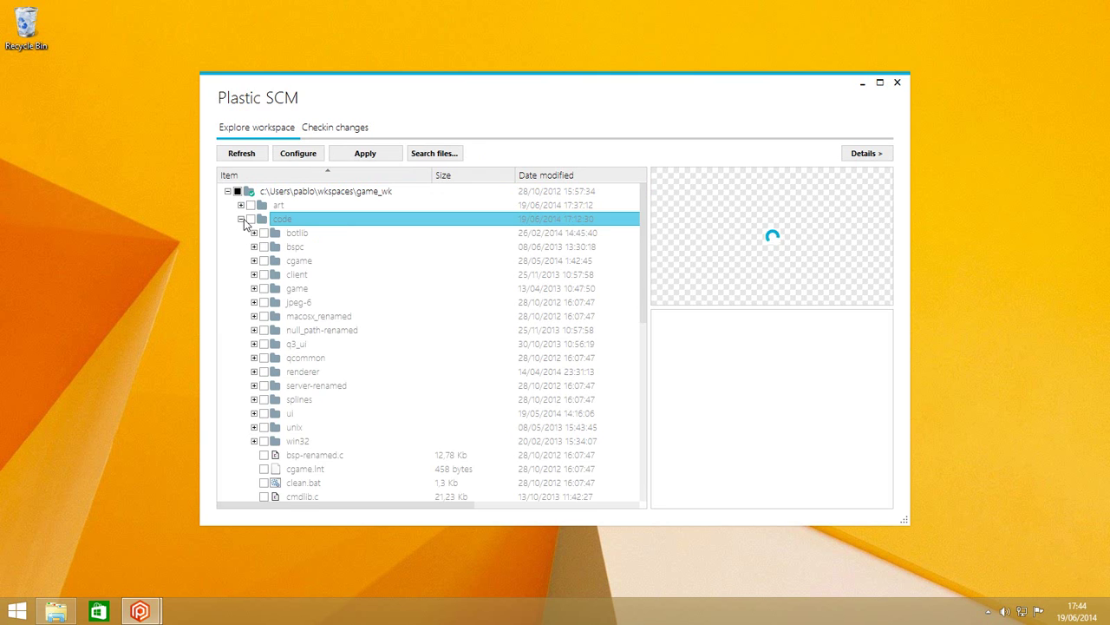
{"action": "left_click", "coordinate": [242, 219]}
{"action": "left_click", "coordinate": [242, 205]}
{"action": "left_click", "coordinate": [260, 207]}
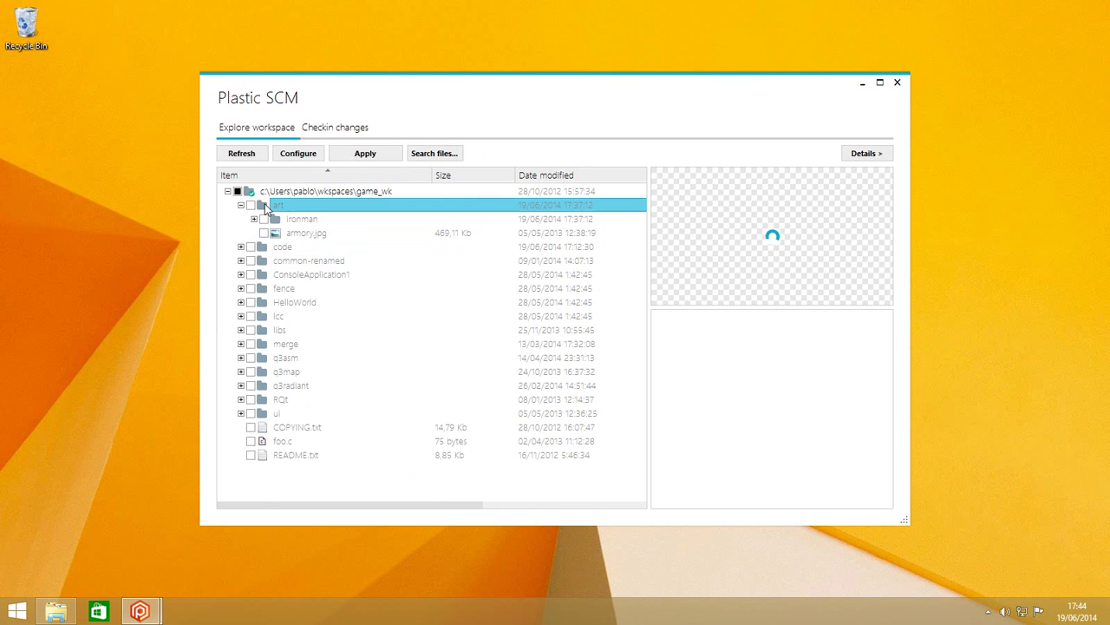
{"action": "left_click", "coordinate": [254, 219]}
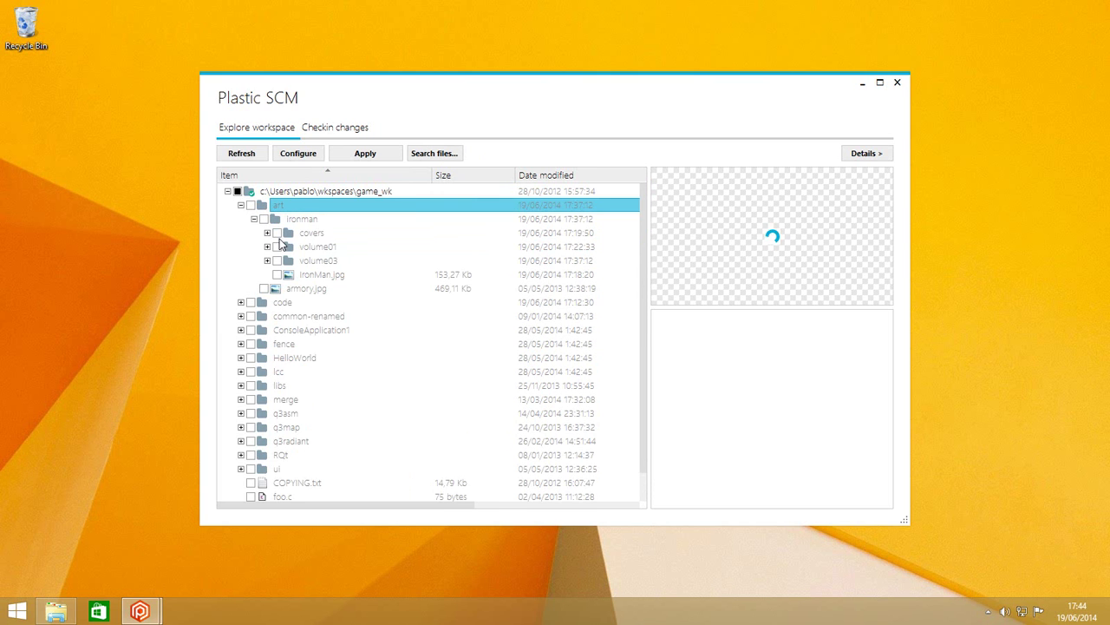
{"action": "left_click", "coordinate": [300, 276]}
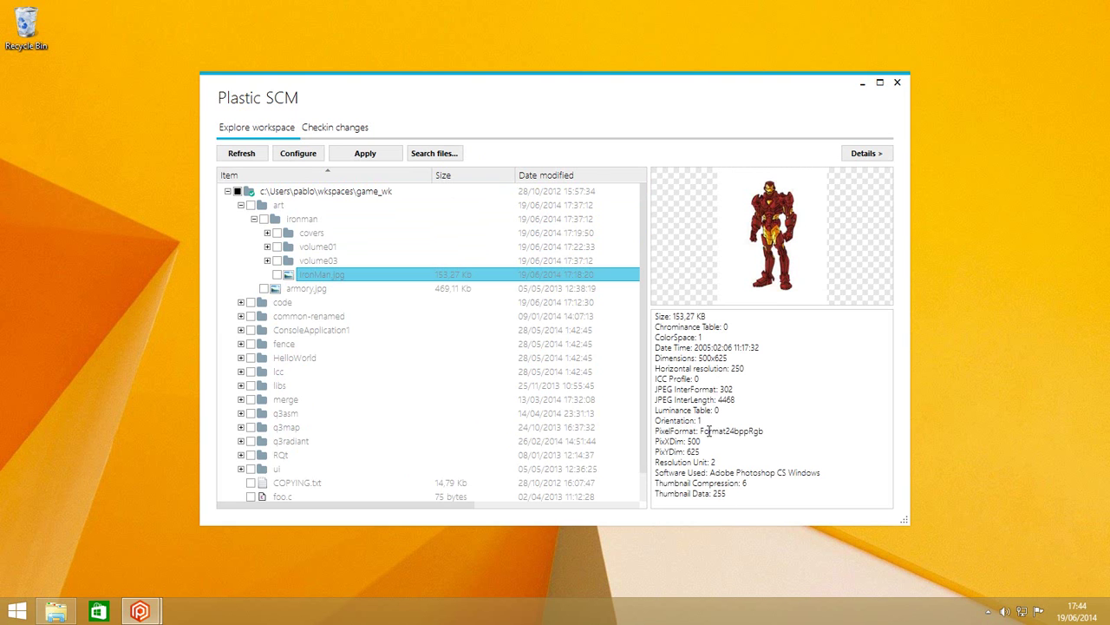
Step: Mark only the Iron Man 012 folder under art/ironman/volume03 for loading, widen the item name column, and apply the workspace configuration
{"action": "left_click", "coordinate": [267, 260]}
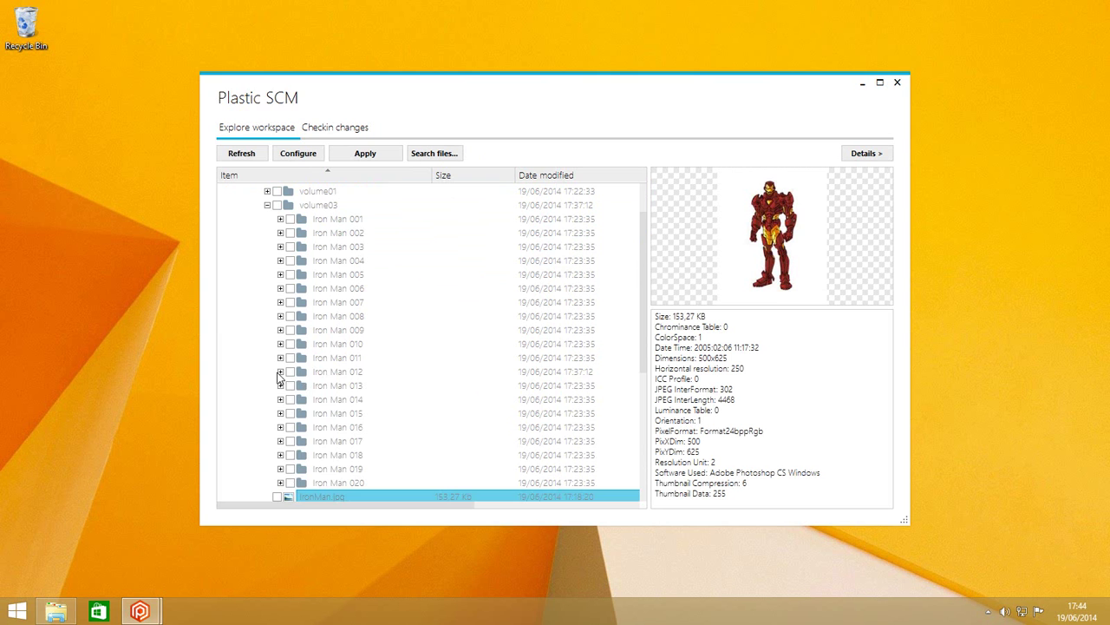
{"action": "left_click", "coordinate": [280, 372]}
{"action": "left_click", "coordinate": [290, 371]}
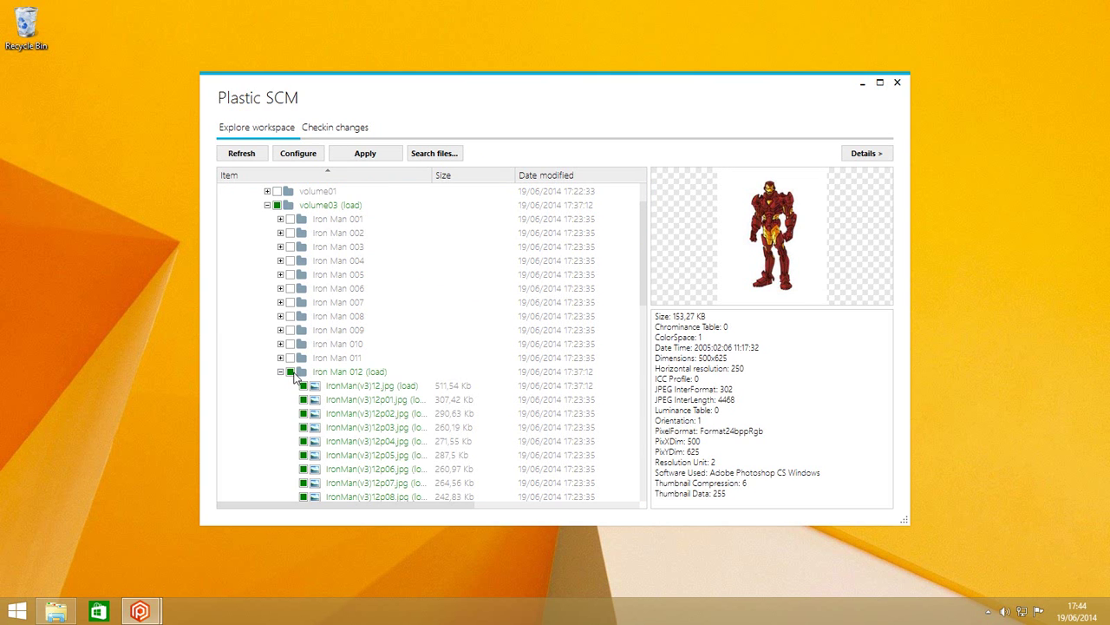
{"action": "scroll", "coordinate": [361, 376], "scroll_direction": "down", "scroll_amount": 3}
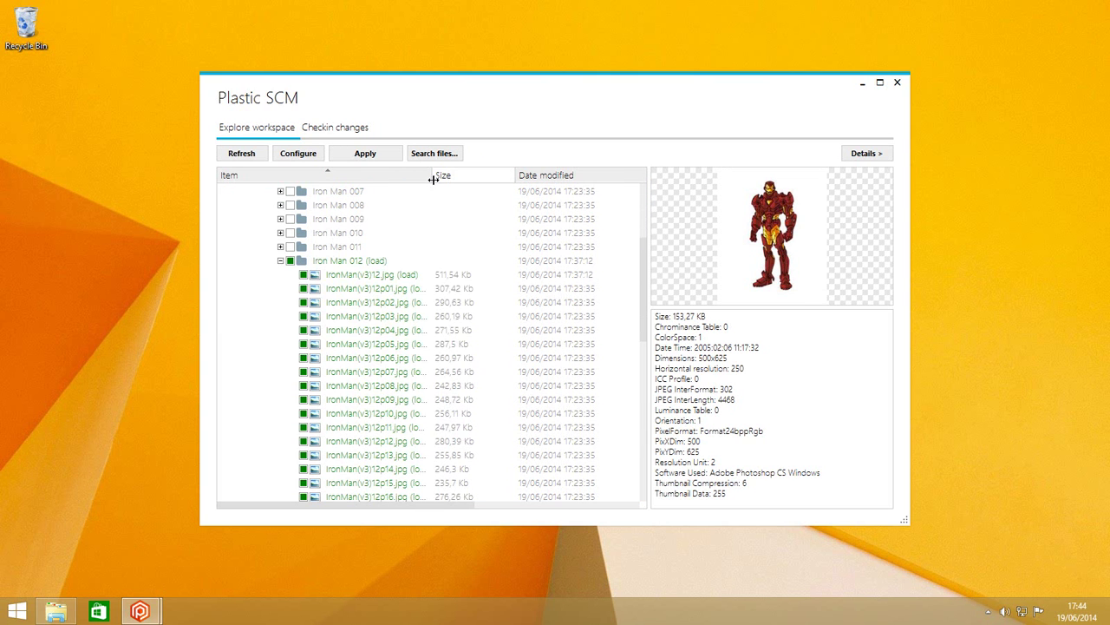
{"action": "left_click_drag", "start_coordinate": [433, 175], "coordinate": [483, 175]}
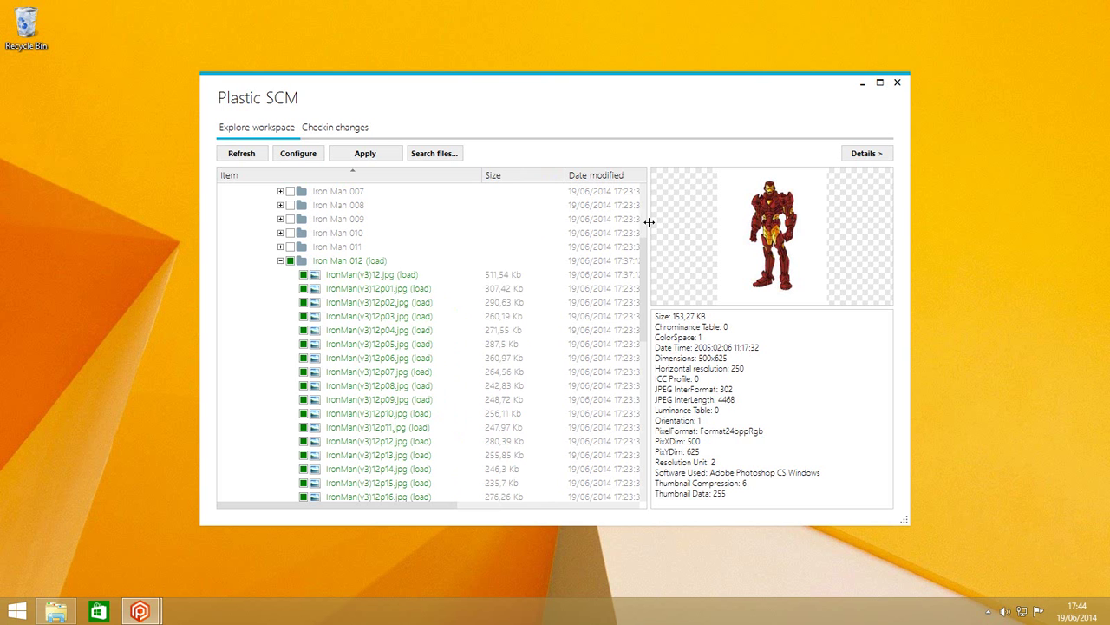
{"action": "left_click_drag", "start_coordinate": [483, 177], "coordinate": [460, 177]}
{"action": "mouse_move", "coordinate": [422, 507]}
{"action": "left_mouse_down"}
{"action": "mouse_move", "coordinate": [545, 507]}
{"action": "mouse_move", "coordinate": [407, 492]}
{"action": "left_mouse_up"}
{"action": "left_click", "coordinate": [360, 154]}
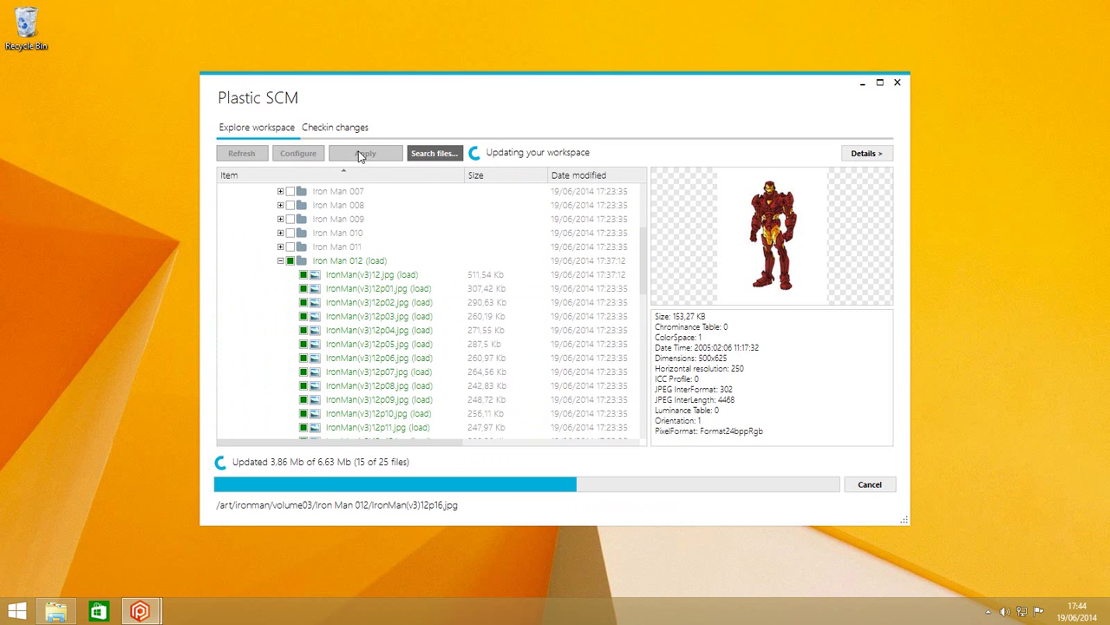
Step: Expand the workspace tree down to art/ironman/volume03/Iron Man 012 and preview its first images
{"action": "left_click", "coordinate": [241, 205]}
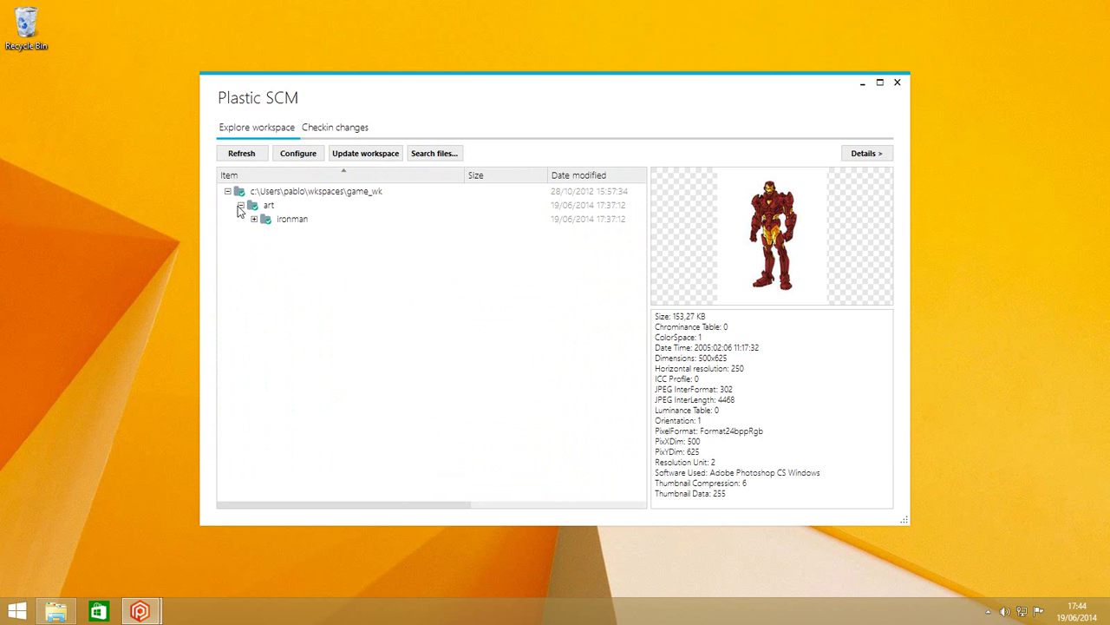
{"action": "left_click", "coordinate": [253, 220]}
{"action": "left_click", "coordinate": [268, 233]}
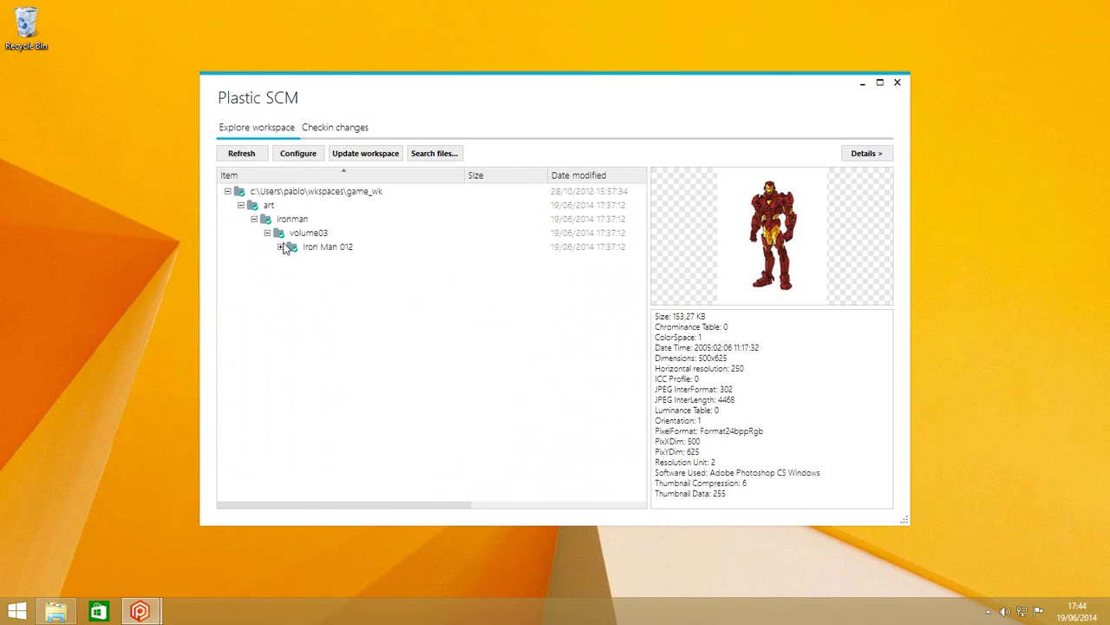
{"action": "left_click", "coordinate": [282, 247]}
{"action": "left_click", "coordinate": [354, 262]}
{"action": "left_click", "coordinate": [371, 275]}
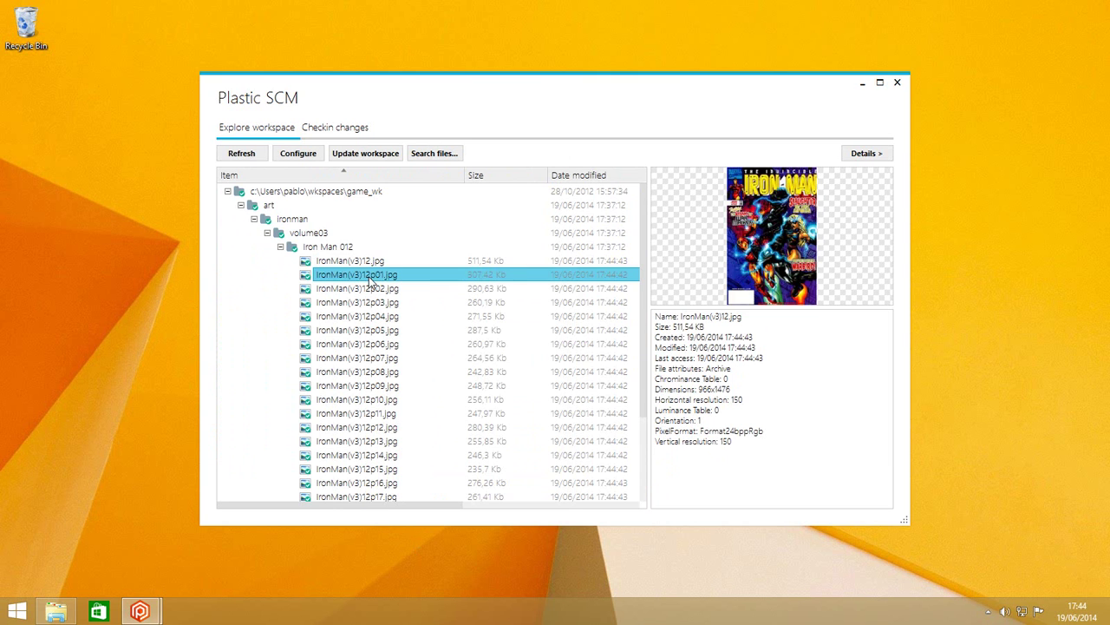
{"action": "left_click", "coordinate": [373, 289]}
{"action": "left_click", "coordinate": [370, 271]}
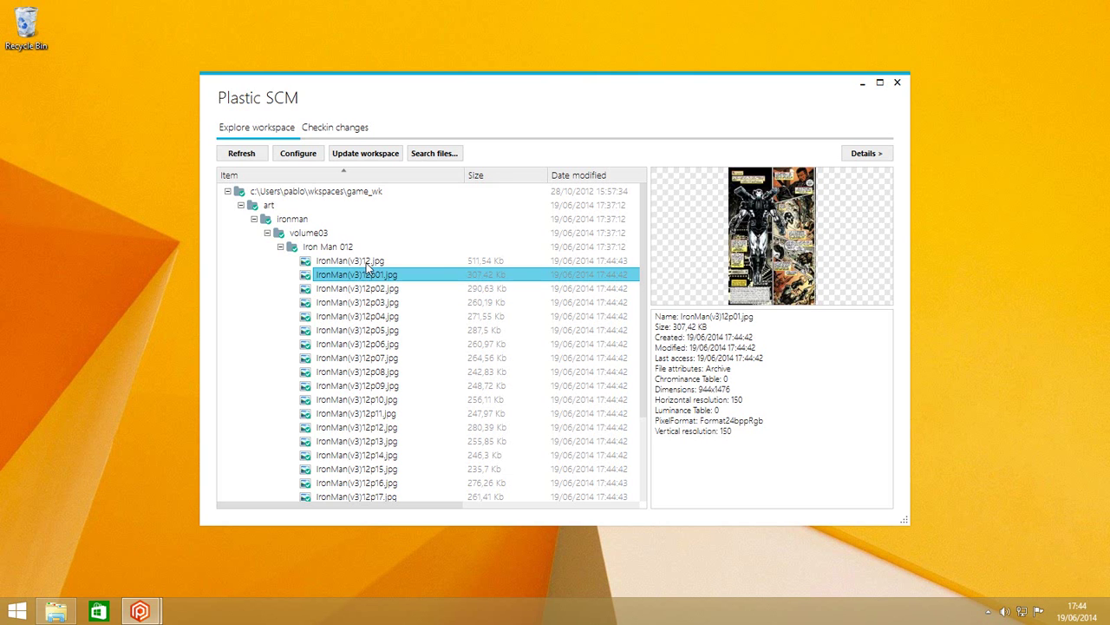
{"action": "left_click", "coordinate": [368, 264]}
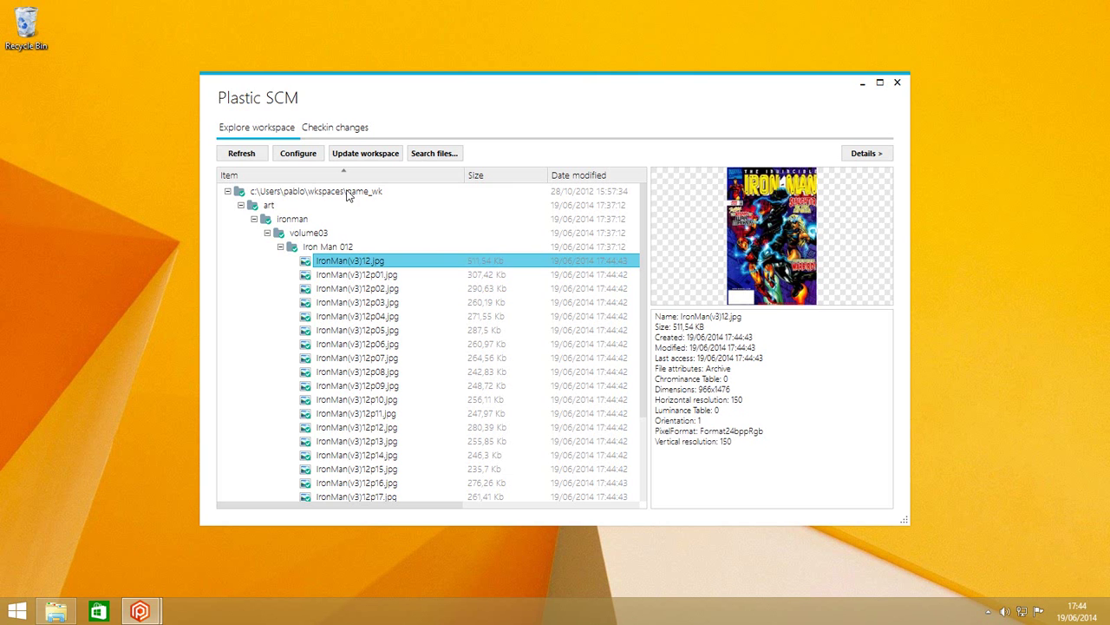
Step: Open the workspace root in the file explorer, inspect the art/ironman/volume03/Iron Man 012 folder on disk, and close the explorer
{"action": "right_click", "coordinate": [312, 196]}
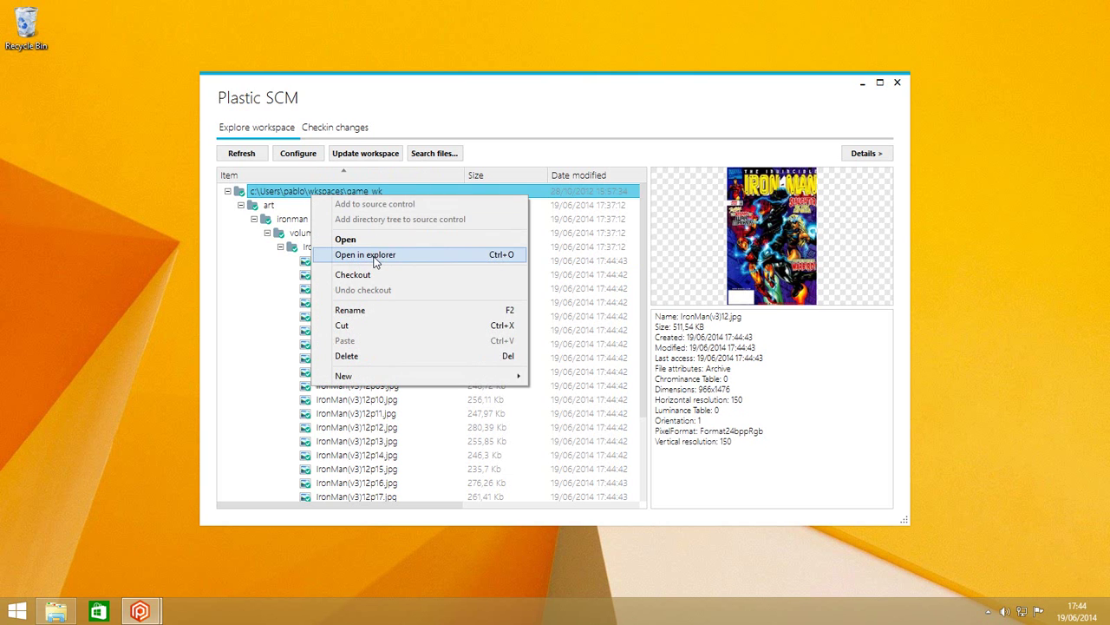
{"action": "left_click", "coordinate": [375, 260]}
{"action": "double_click", "coordinate": [473, 269]}
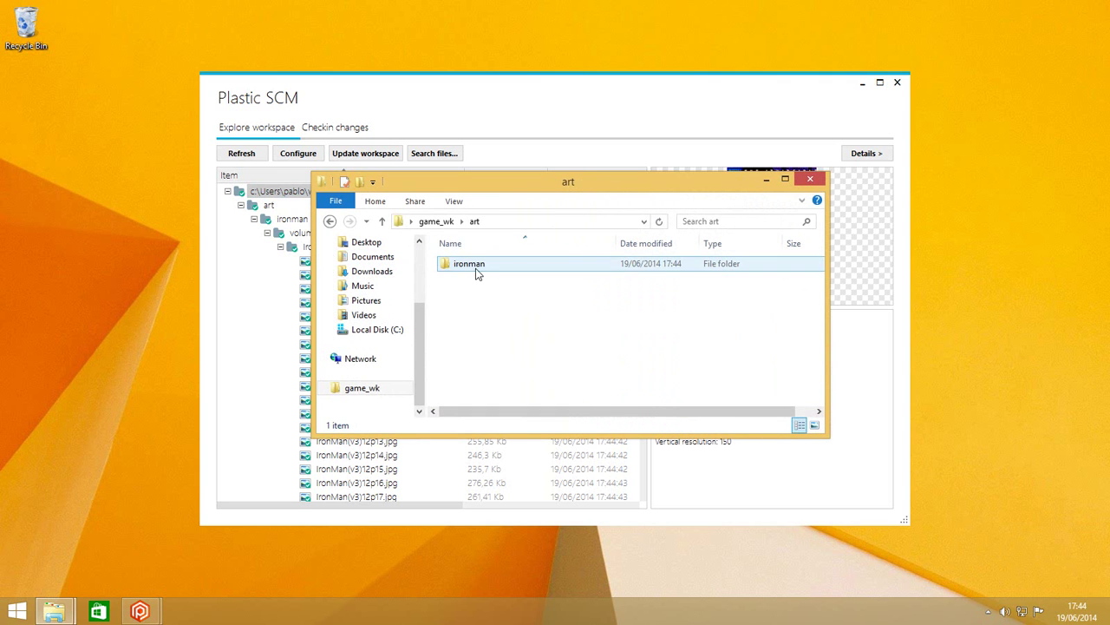
{"action": "double_click", "coordinate": [466, 268]}
{"action": "double_click", "coordinate": [469, 265]}
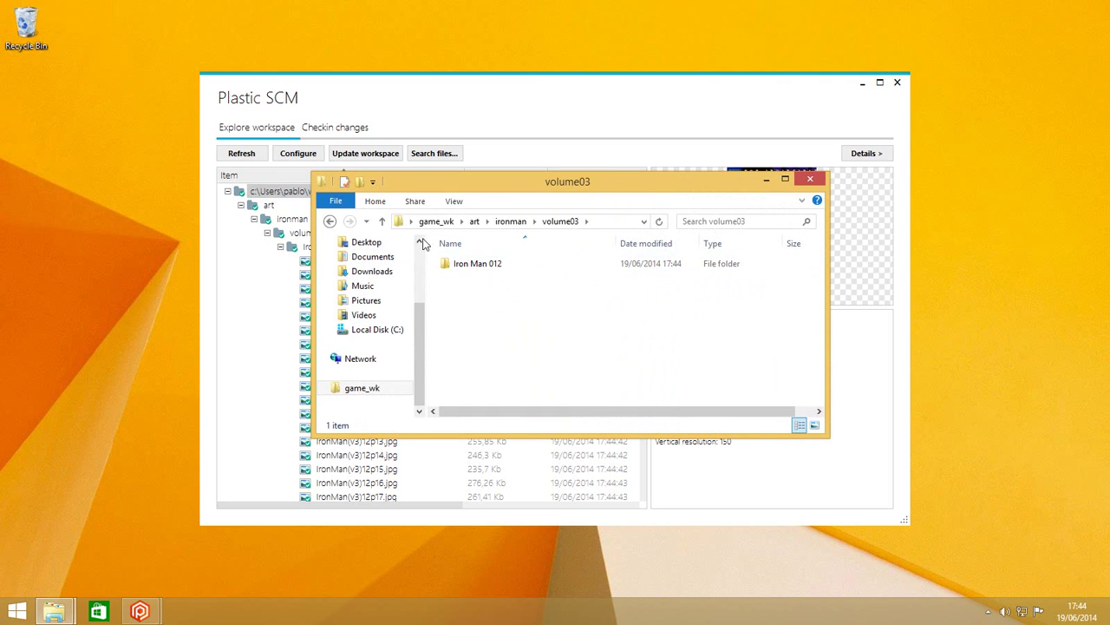
{"action": "double_click", "coordinate": [473, 265]}
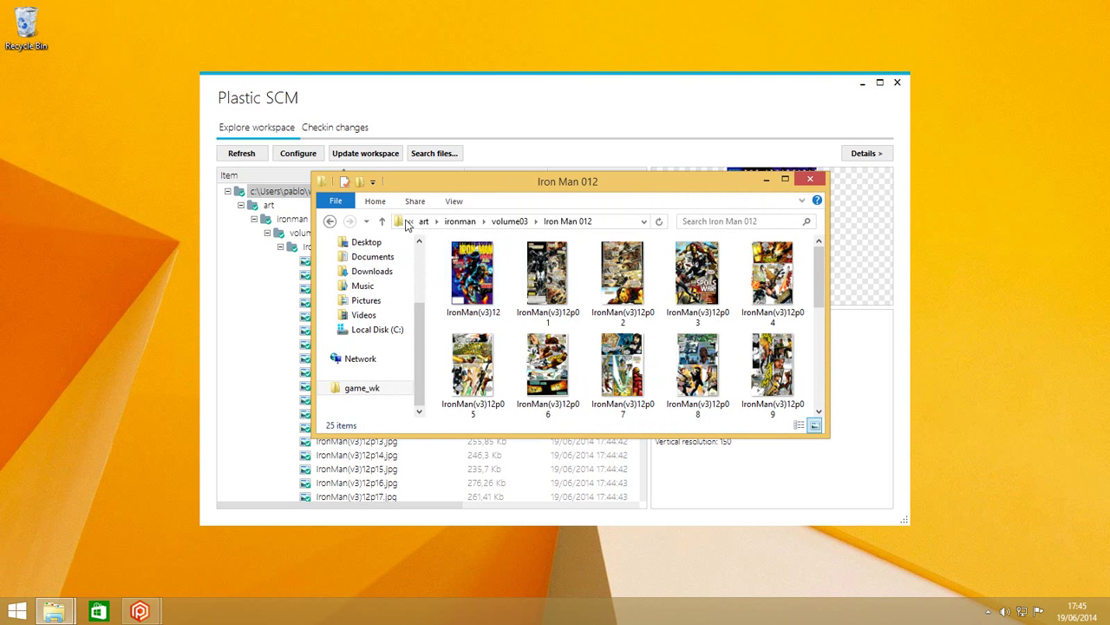
{"action": "left_click", "coordinate": [809, 179]}
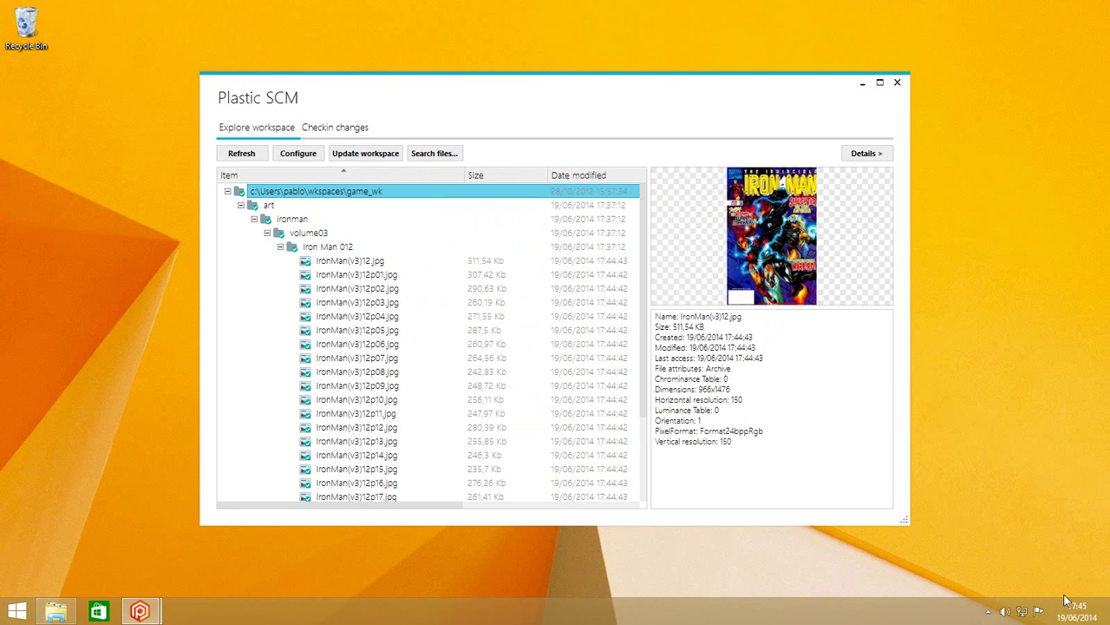
Step: Check out IronMan(v3)12.jpg in the Iron Man 012 folder
{"action": "left_click", "coordinate": [334, 264]}
{"action": "right_click", "coordinate": [333, 263]}
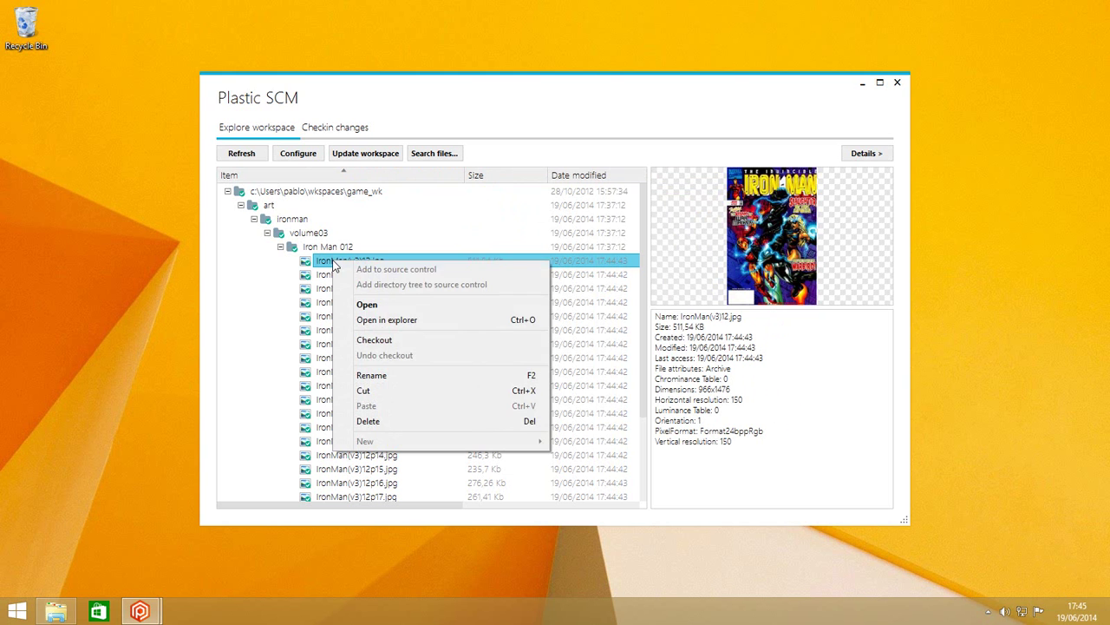
{"action": "left_click", "coordinate": [376, 340]}
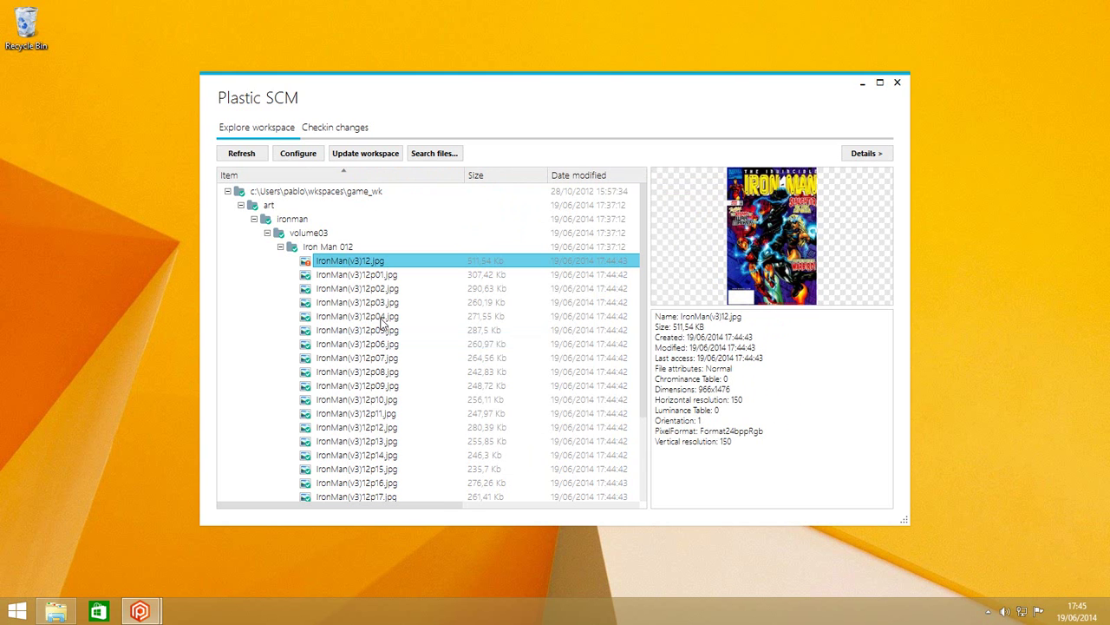
Step: Open the checked-out IronMan(v3)12.jpg in the photo viewer and send it to Paint, showing the lower part of the cover
{"action": "double_click", "coordinate": [334, 262]}
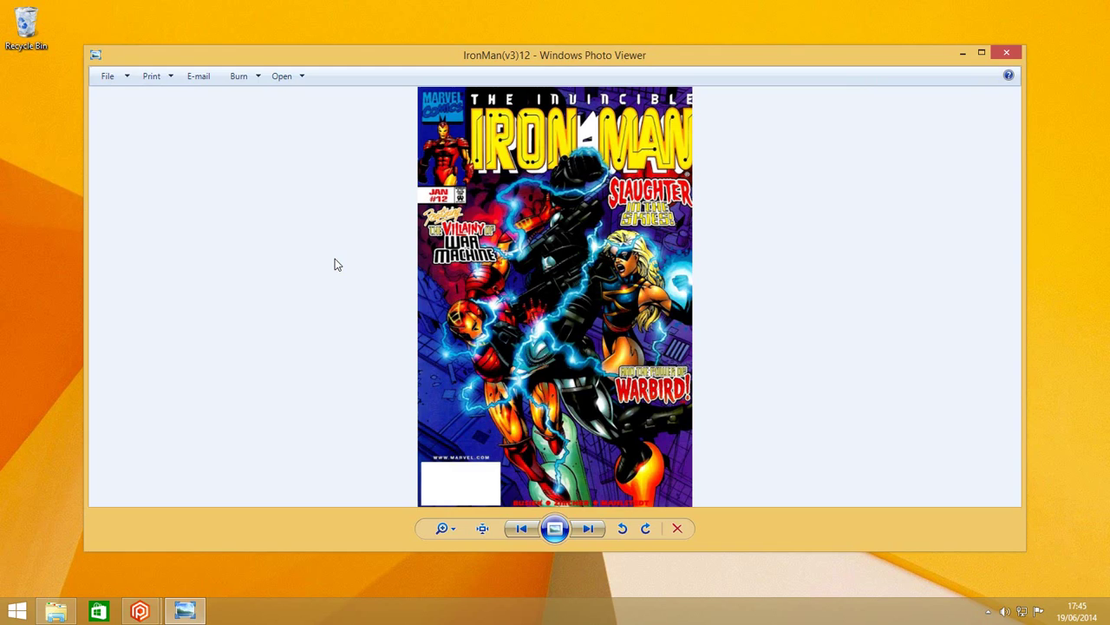
{"action": "left_click", "coordinate": [302, 77]}
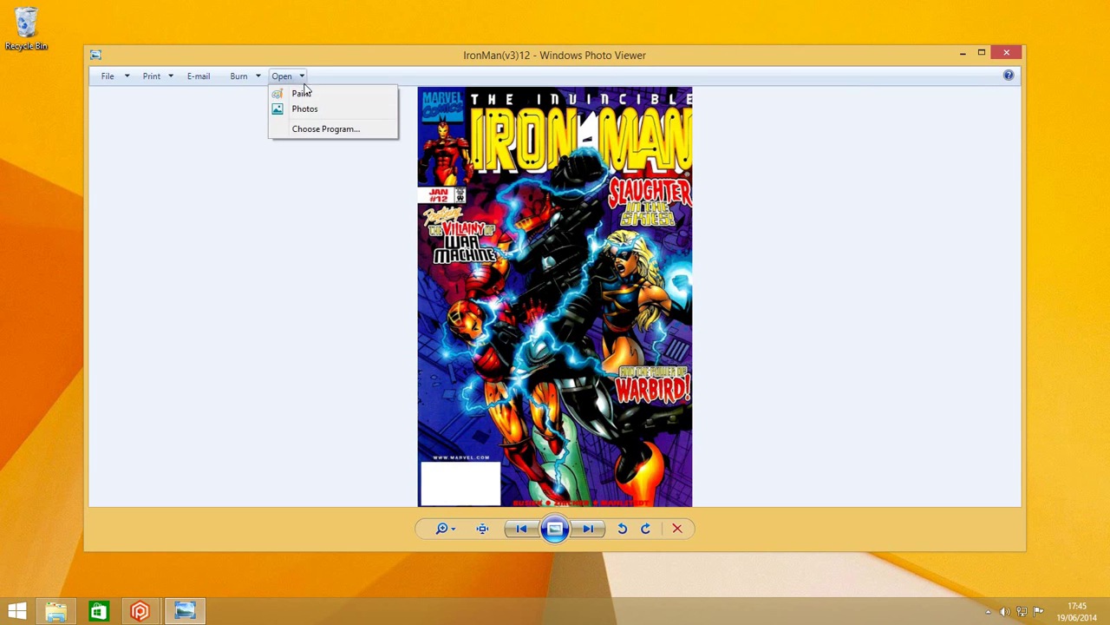
{"action": "left_click", "coordinate": [298, 92]}
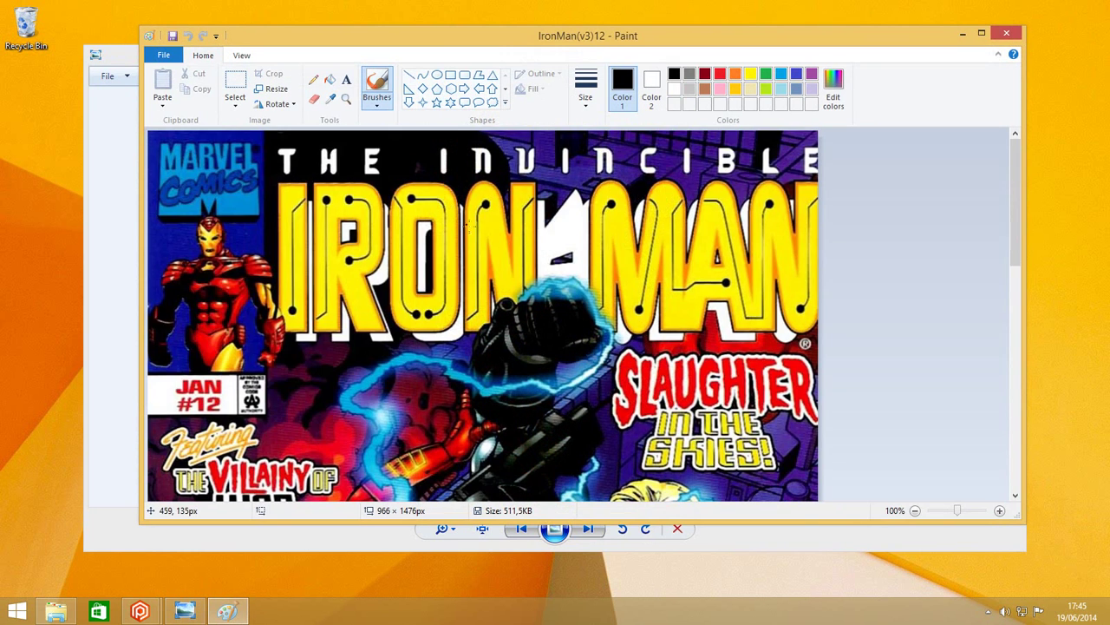
{"action": "scroll", "coordinate": [466, 224], "scroll_direction": "down", "scroll_amount": 10}
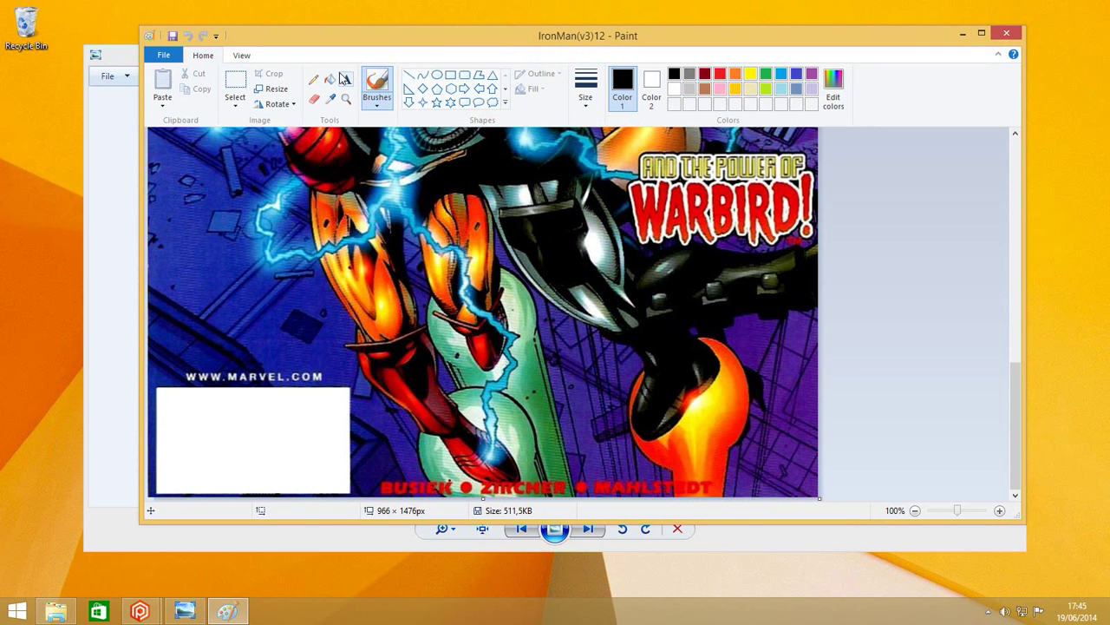
Step: Add the text "Plastic SCM Edition" in Corbel inside the white box on the cover
{"action": "left_click", "coordinate": [345, 80]}
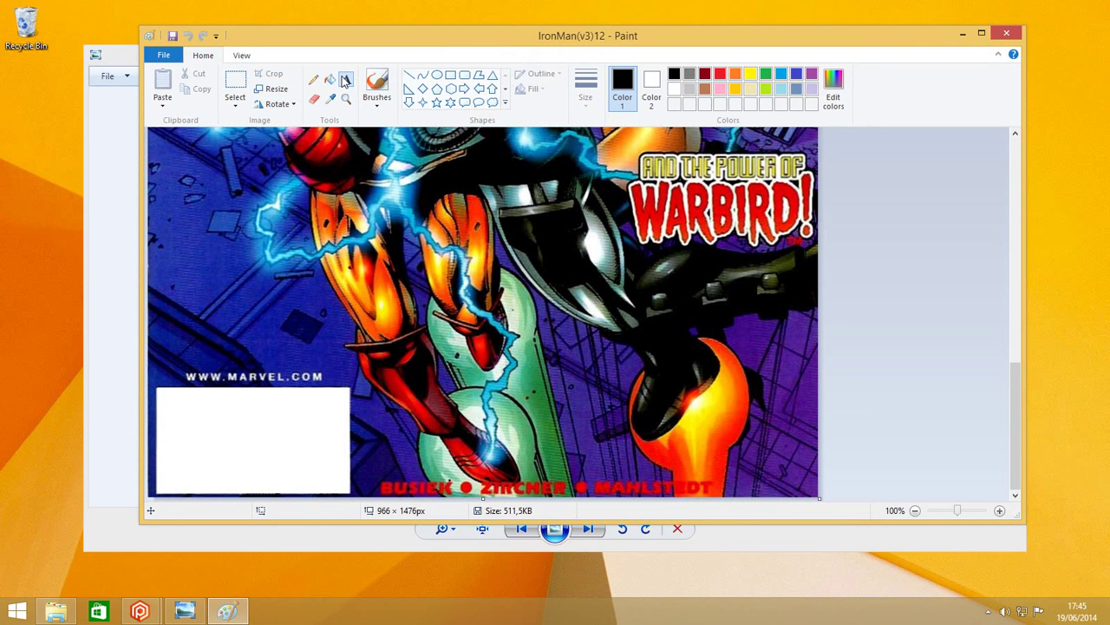
{"action": "left_click", "coordinate": [170, 430]}
{"action": "left_click", "coordinate": [313, 79]}
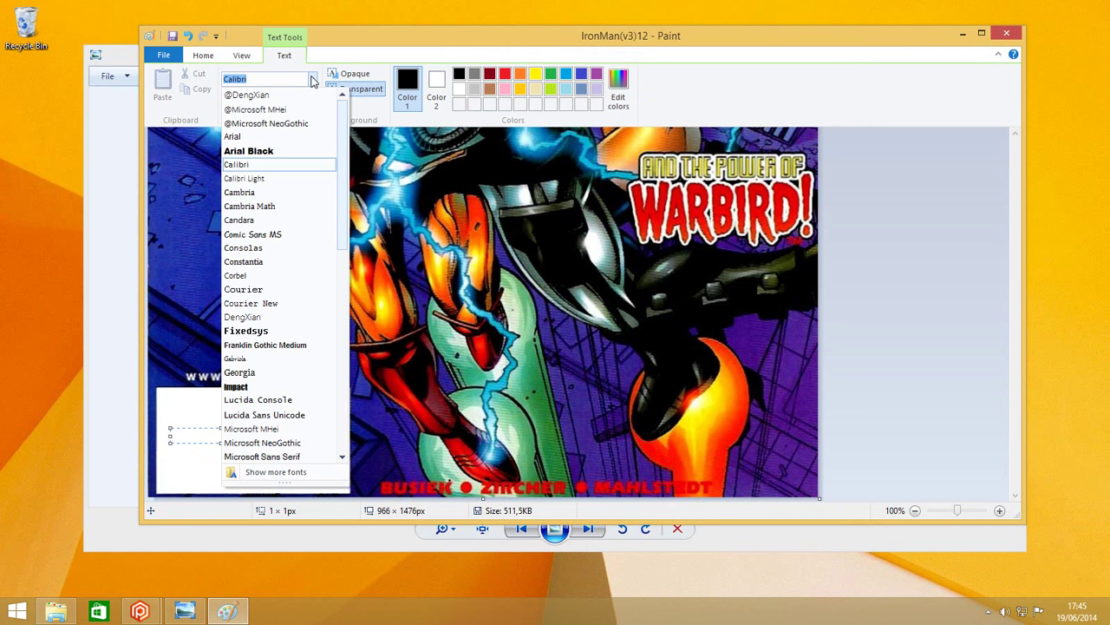
{"action": "type", "text": "Corbel"}
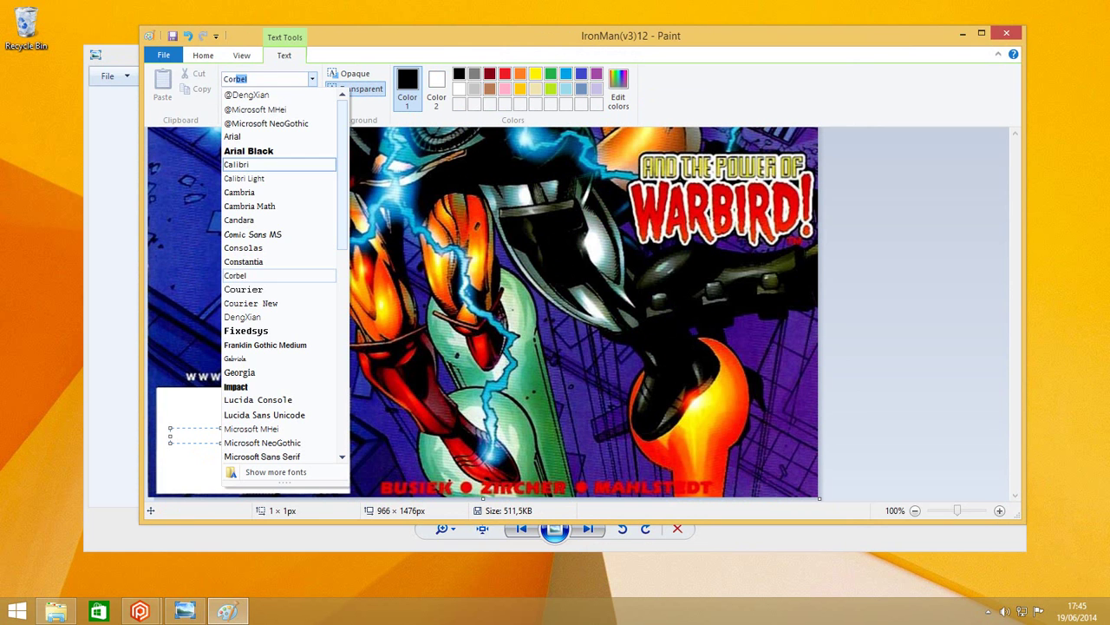
{"action": "key", "text": "Return"}
{"action": "type", "text": "Plastic SCM Edition"}
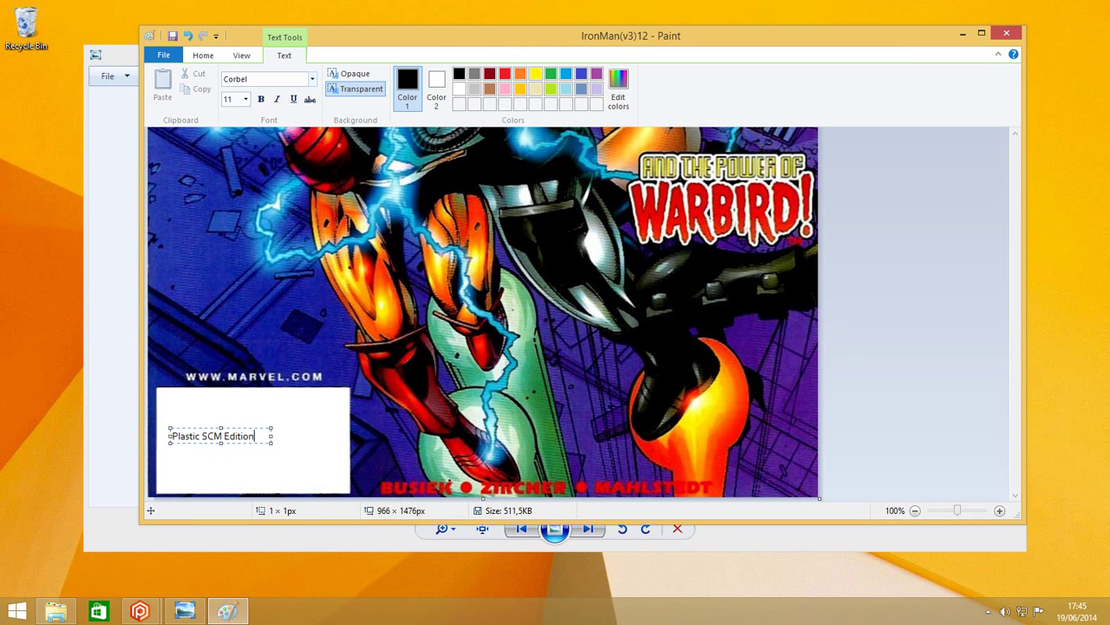
Step: Make the "Plastic SCM Edition" text bold at size 20 and enlarge its text box to about 251 × 73 px
{"action": "key", "text": "ctrl+a"}
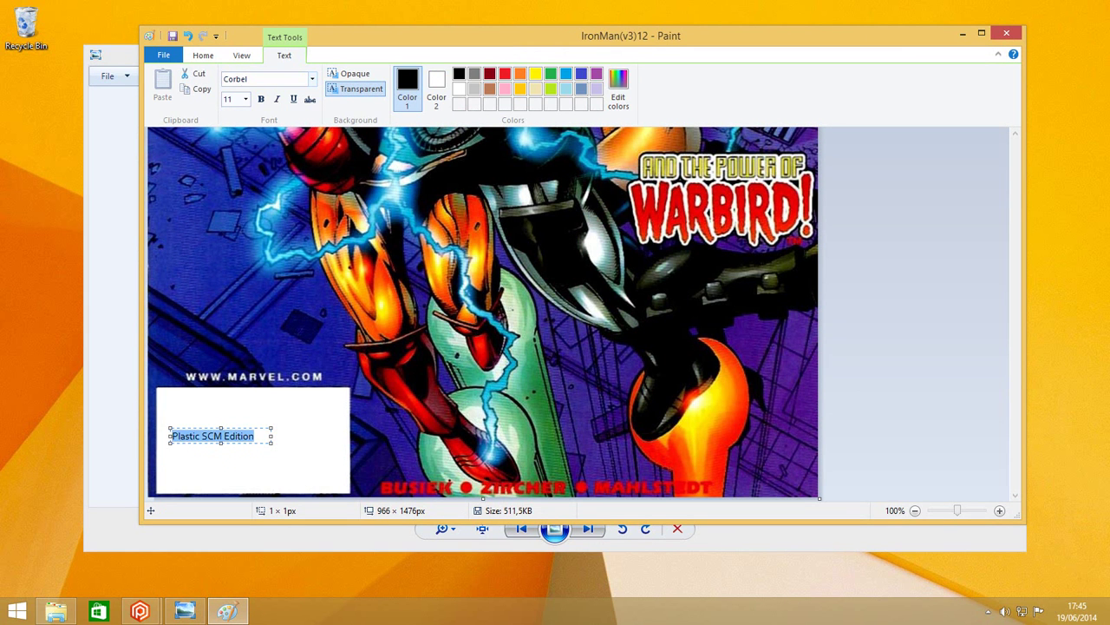
{"action": "left_click", "coordinate": [260, 98]}
{"action": "left_click_drag", "start_coordinate": [272, 436], "coordinate": [341, 436]}
{"action": "left_click_drag", "start_coordinate": [258, 444], "coordinate": [257, 475]}
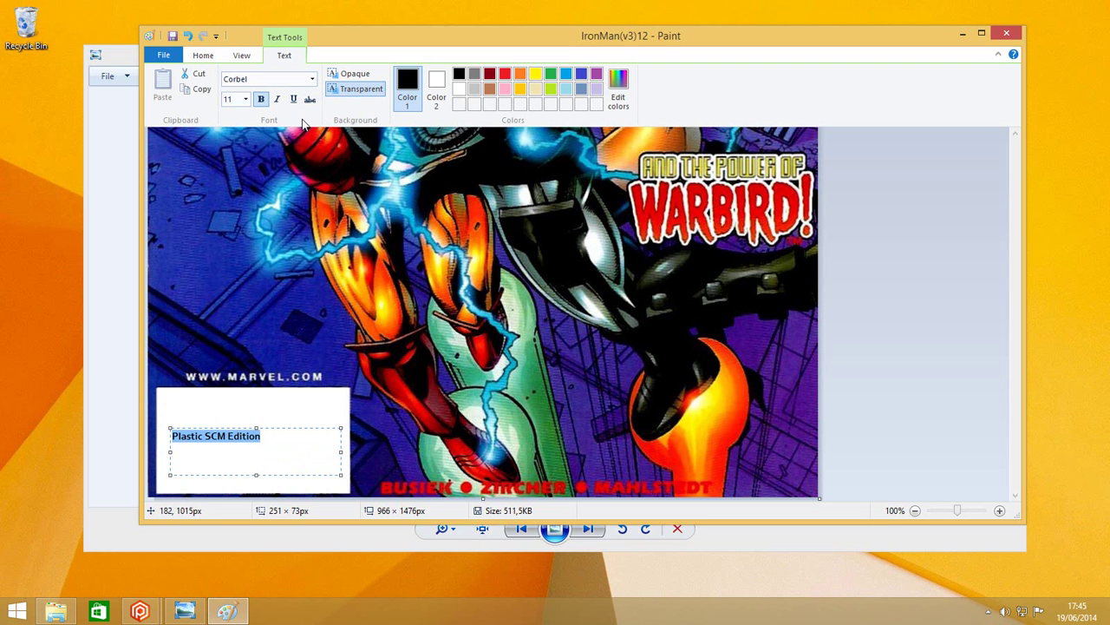
{"action": "left_click", "coordinate": [245, 99]}
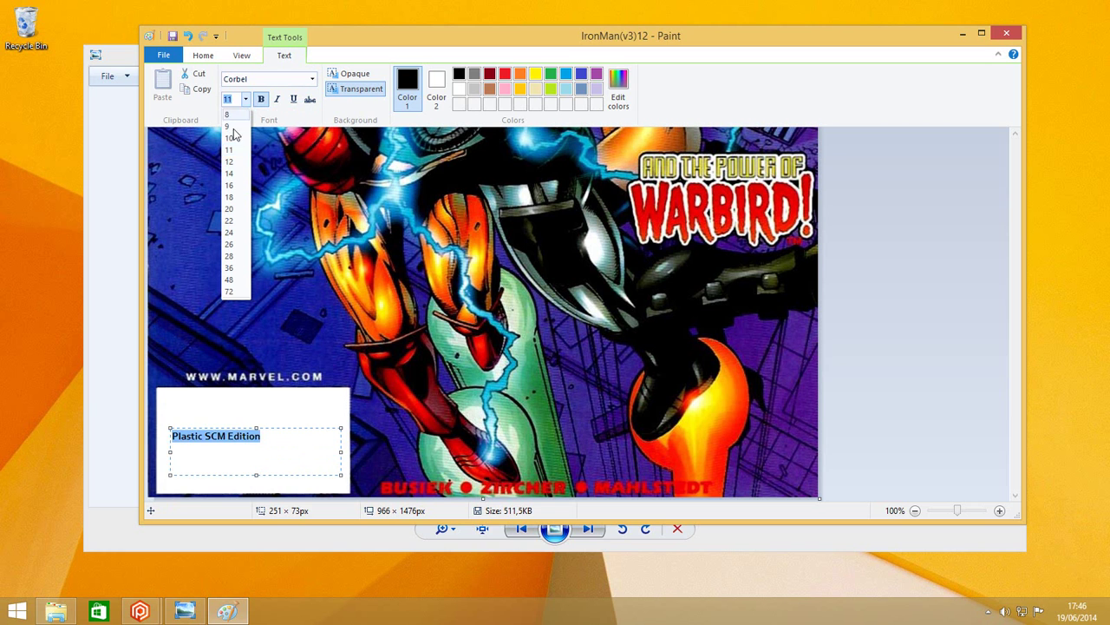
{"action": "left_click", "coordinate": [230, 212]}
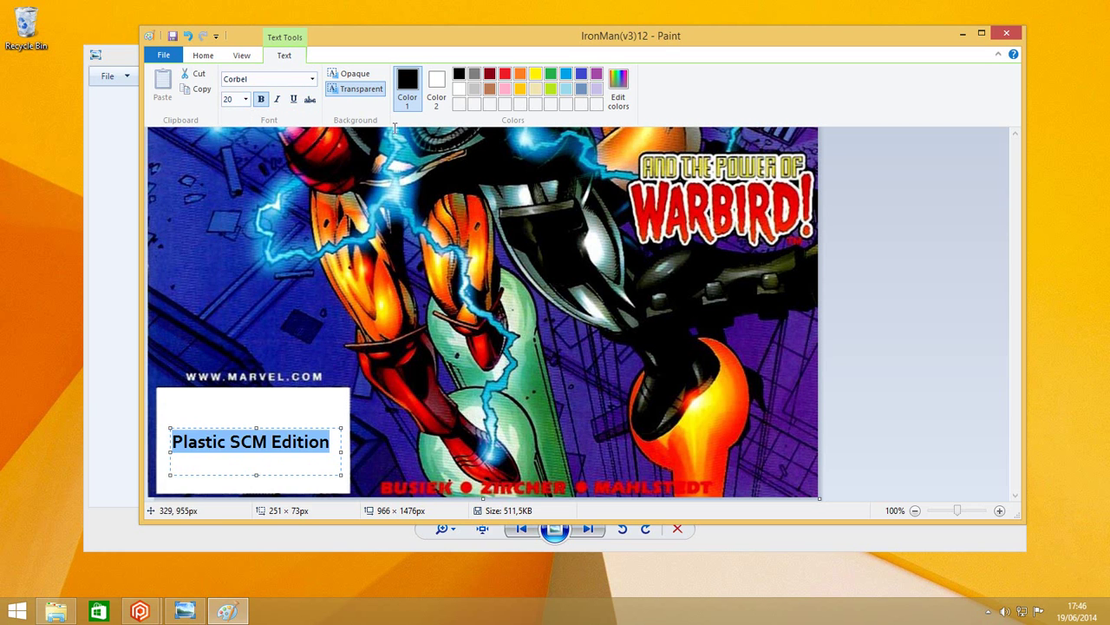
Step: Try orange and blue-gray on the "Plastic SCM Edition" text, settle on indigo, and commit it to the image
{"action": "left_click", "coordinate": [520, 74]}
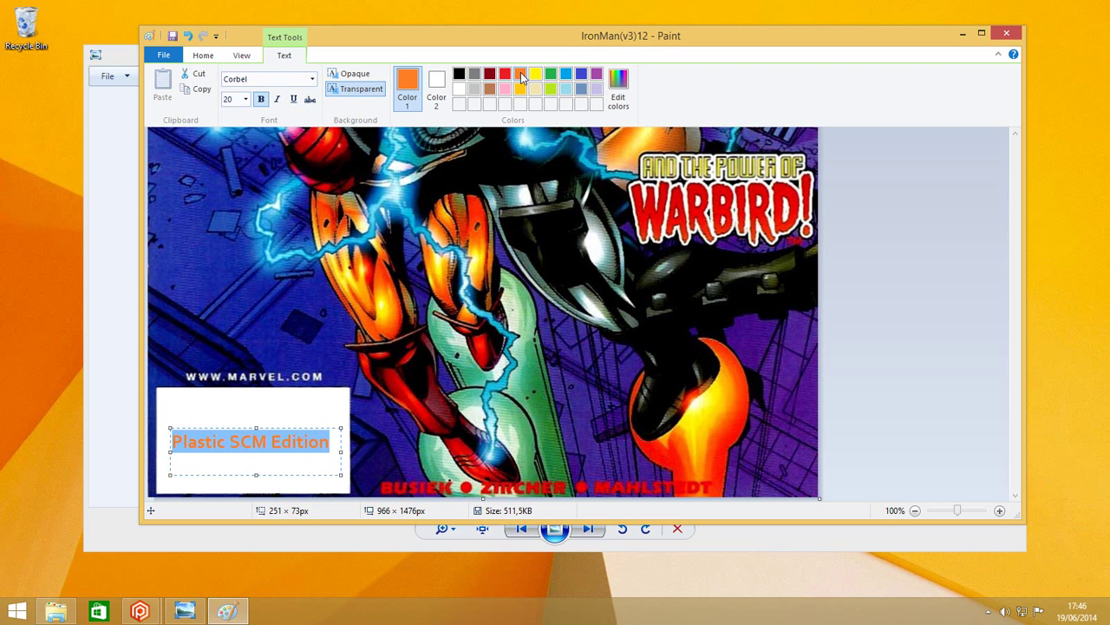
{"action": "left_click", "coordinate": [582, 88]}
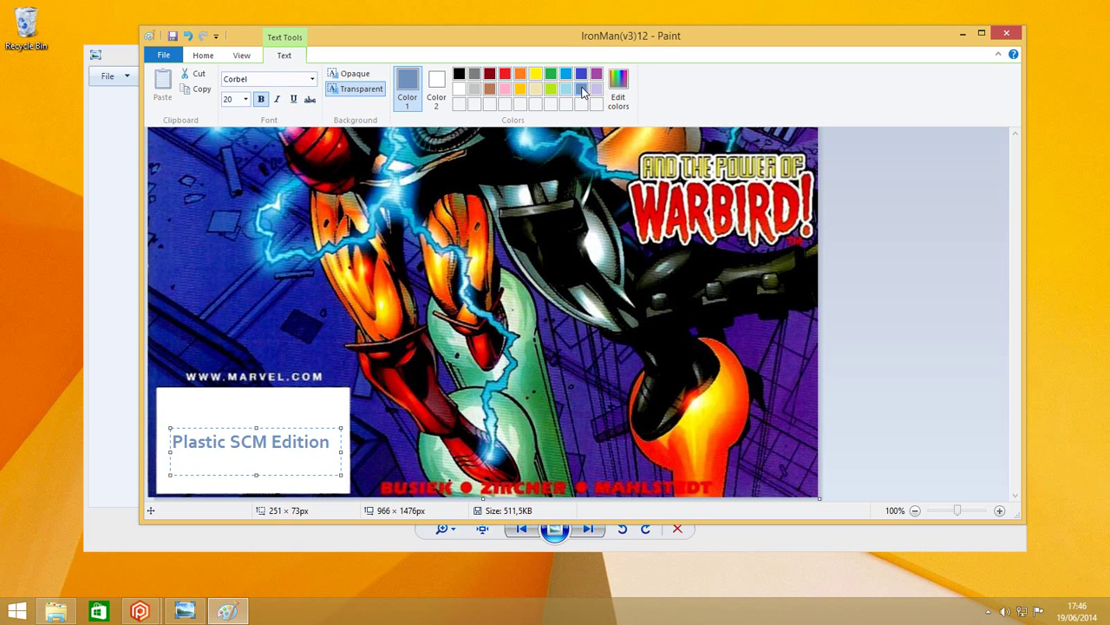
{"action": "left_click", "coordinate": [581, 74]}
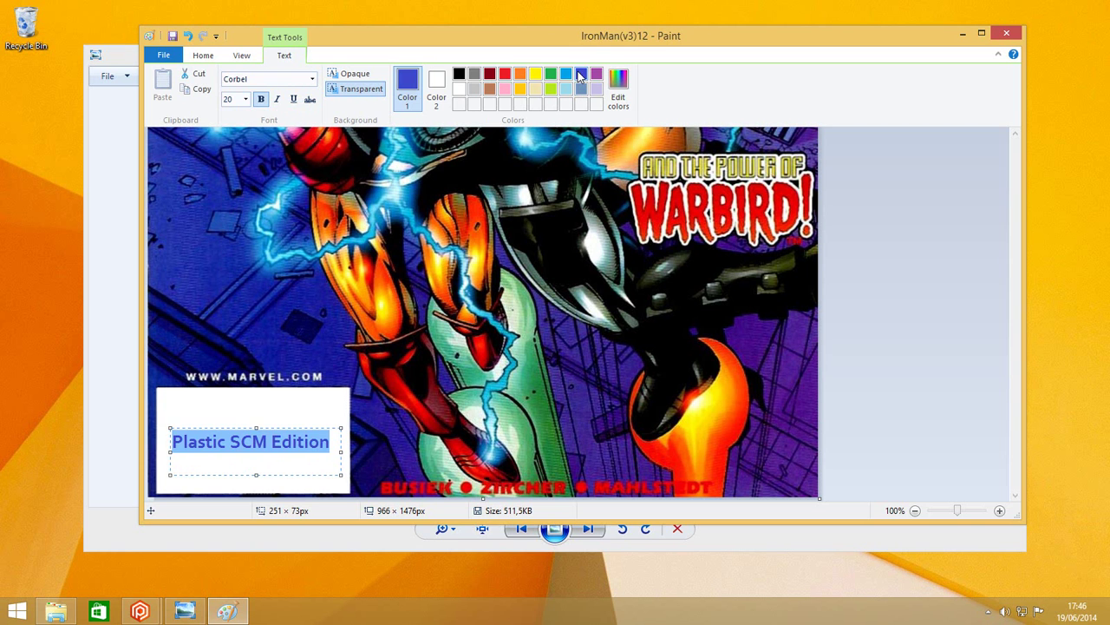
{"action": "left_click", "coordinate": [289, 227]}
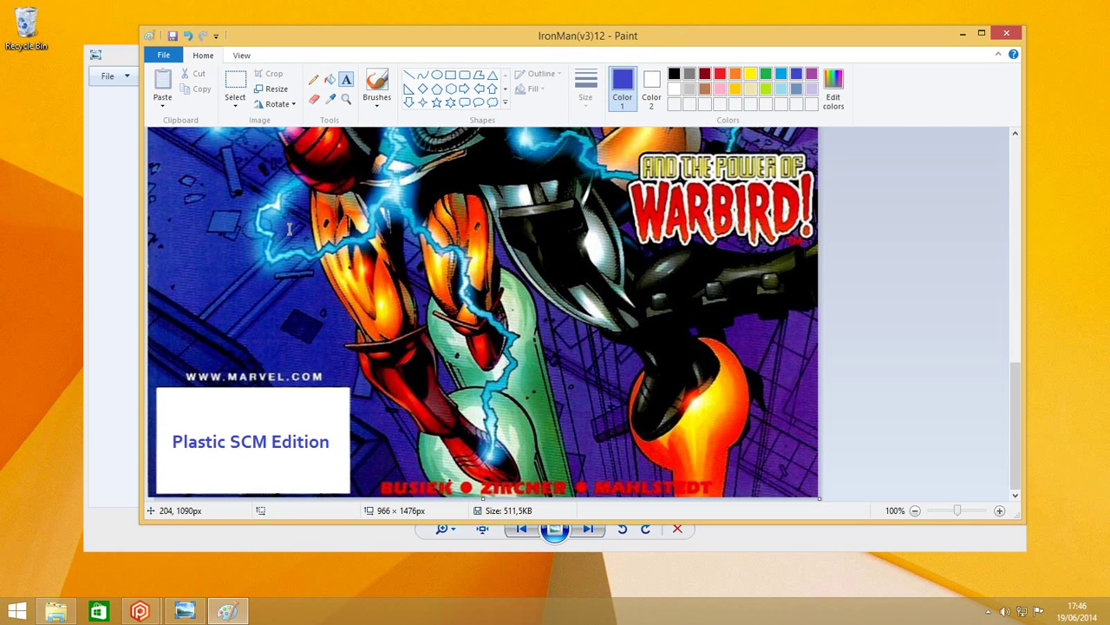
Step: Check the whole cover, save the image, and close both Paint and the photo viewer
{"action": "scroll", "coordinate": [303, 234], "scroll_direction": "down", "scroll_amount": 2}
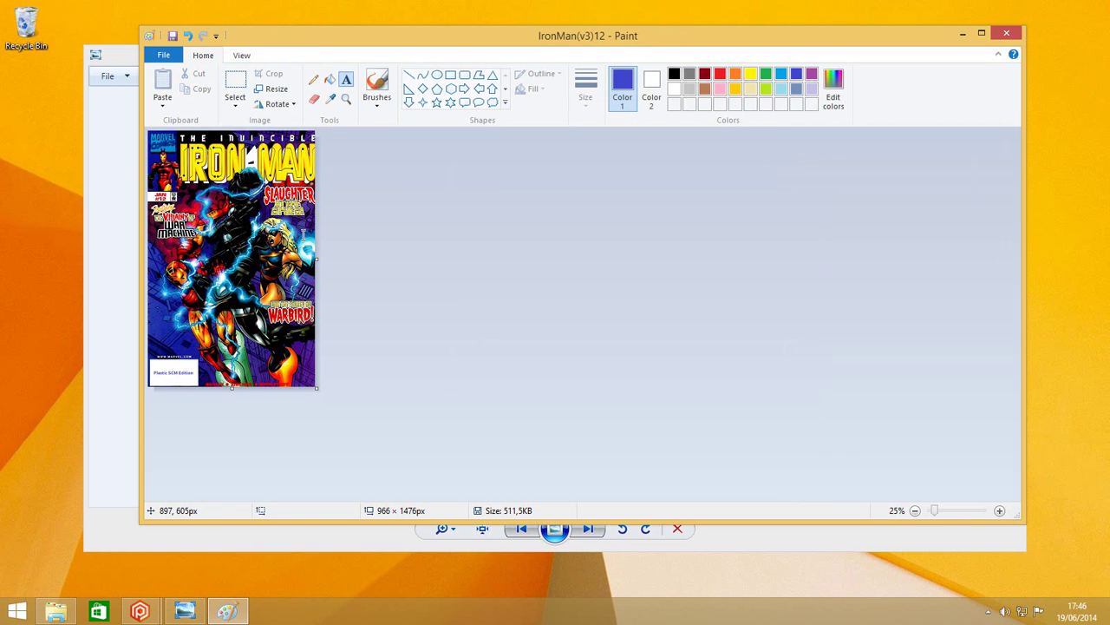
{"action": "scroll", "coordinate": [303, 234], "scroll_direction": "up", "scroll_amount": 1}
{"action": "scroll", "coordinate": [343, 262], "scroll_direction": "down", "scroll_amount": 1}
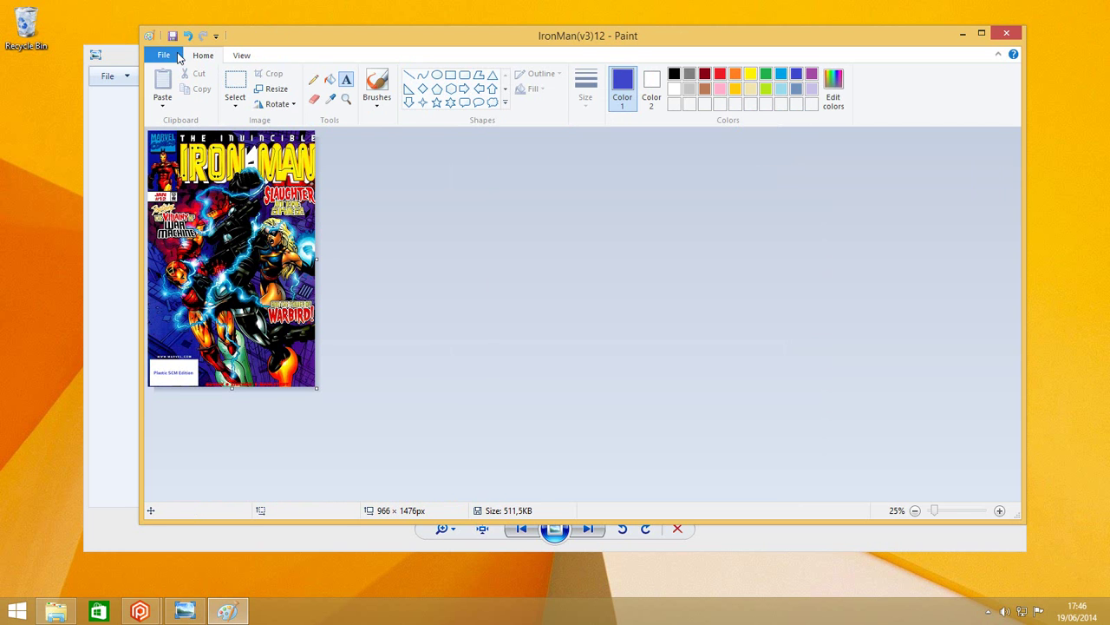
{"action": "left_click", "coordinate": [173, 38]}
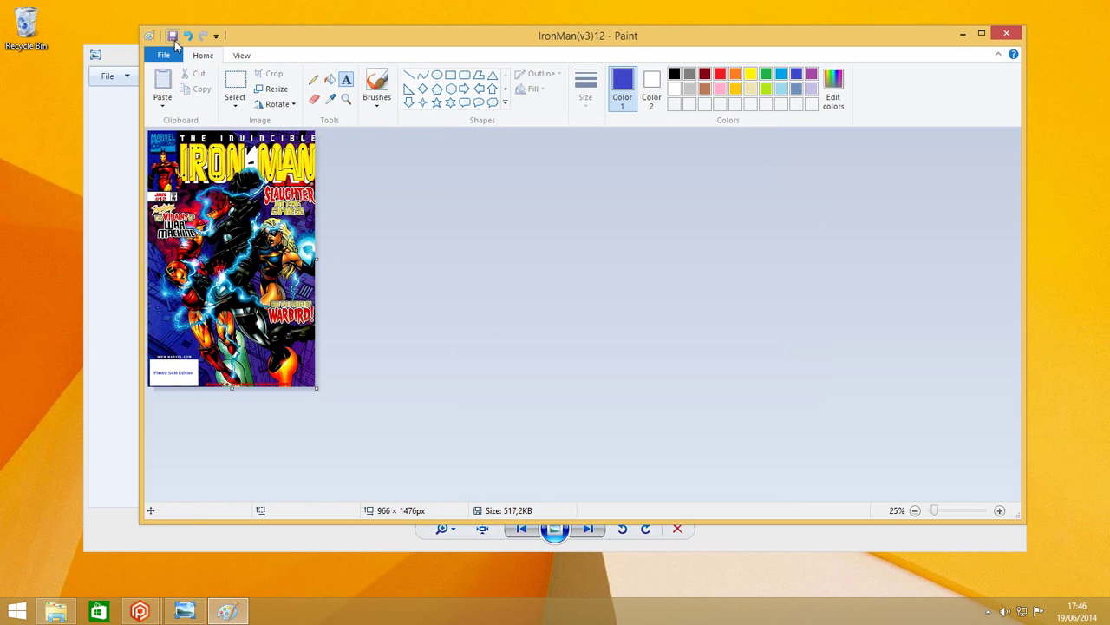
{"action": "left_click", "coordinate": [1006, 33]}
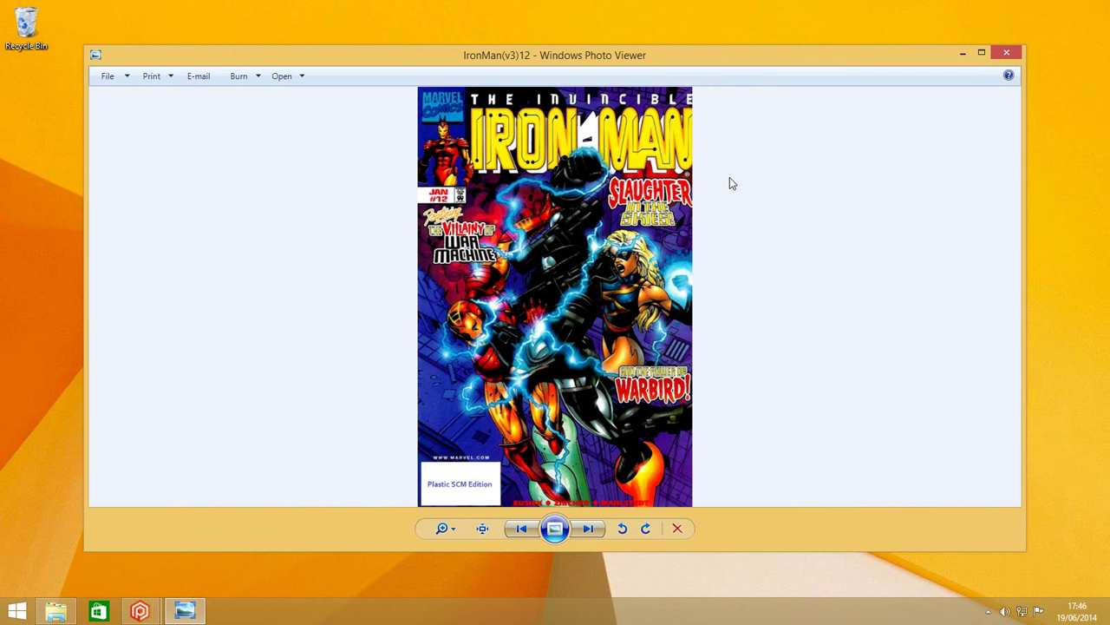
{"action": "left_click", "coordinate": [1008, 55]}
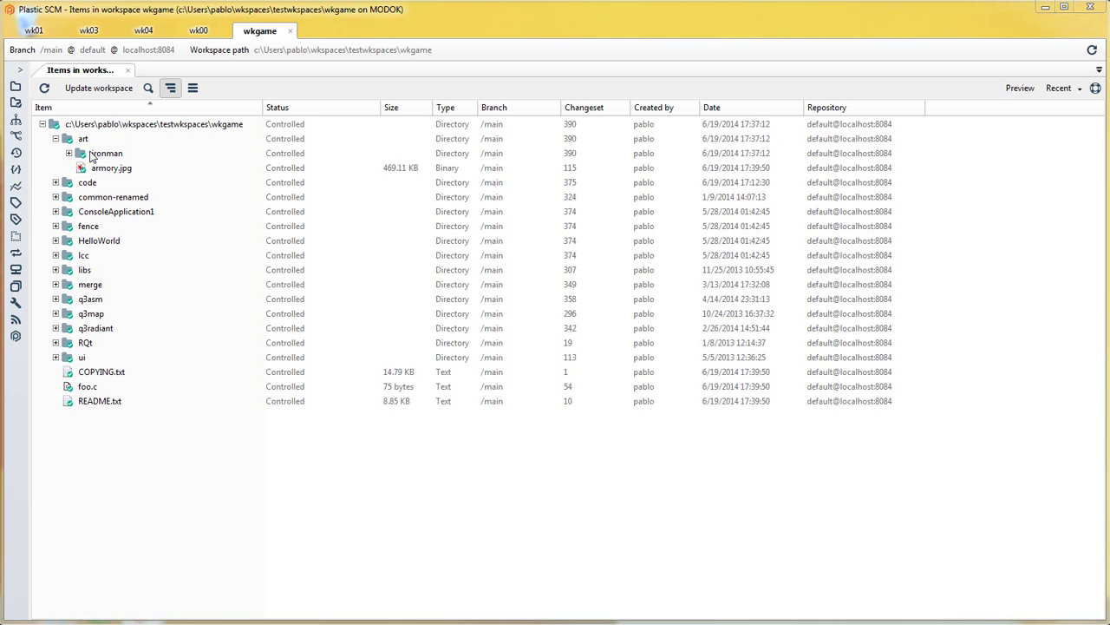
Step: In the Plastic SCM wkgame workspace, expand the tree down to art/ironman/volume03/Iron Man 012
{"action": "left_click", "coordinate": [92, 156]}
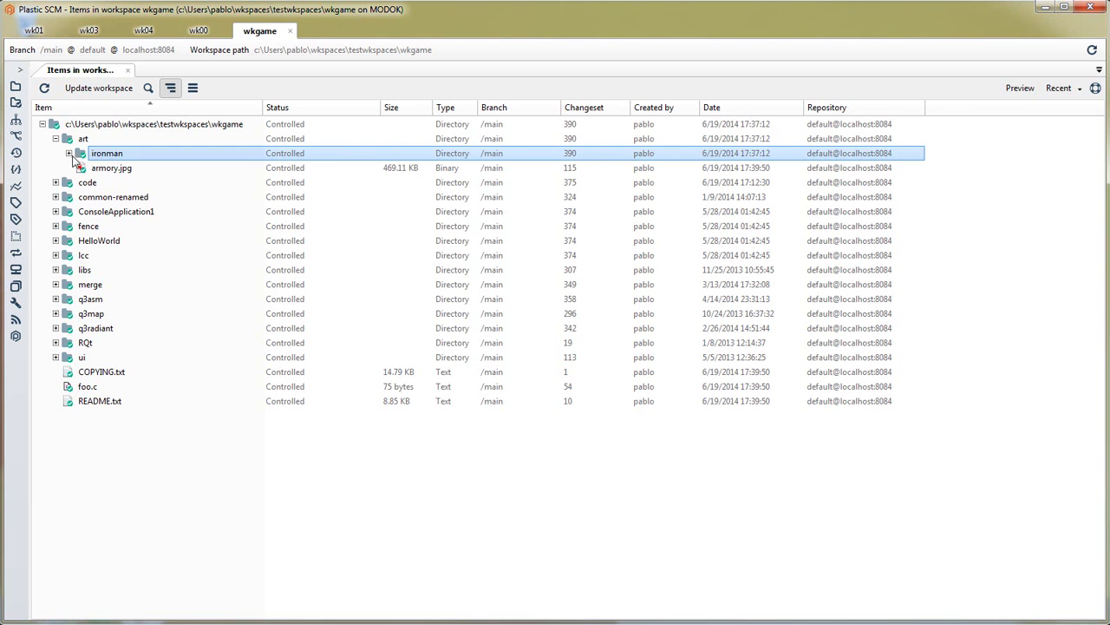
{"action": "left_click", "coordinate": [92, 167]}
{"action": "left_click", "coordinate": [68, 153]}
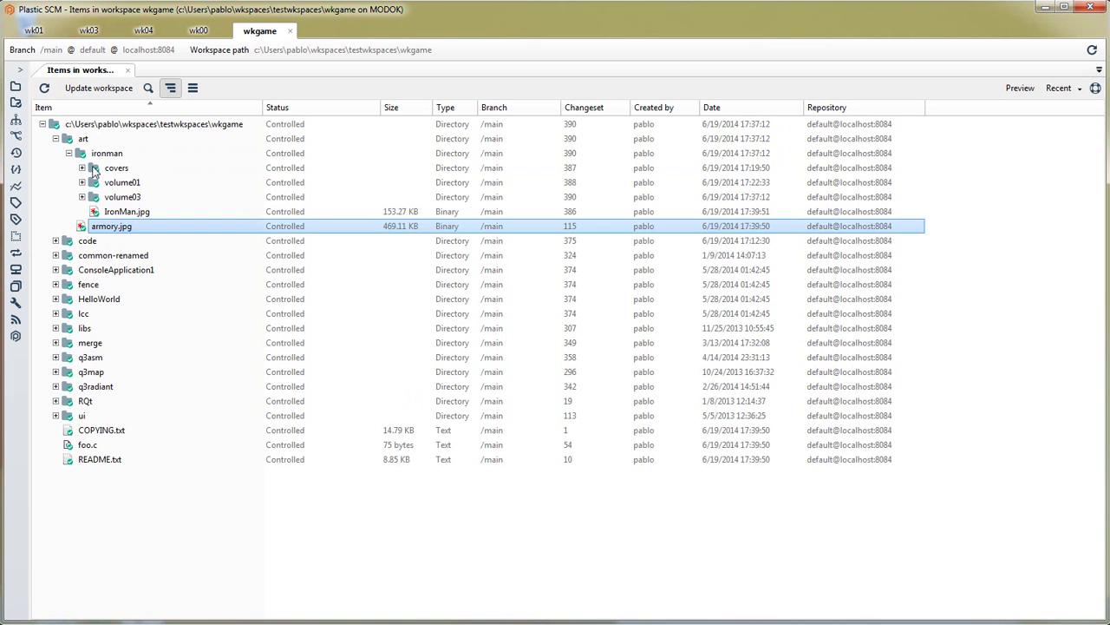
{"action": "left_click", "coordinate": [116, 200]}
{"action": "left_click", "coordinate": [82, 198]}
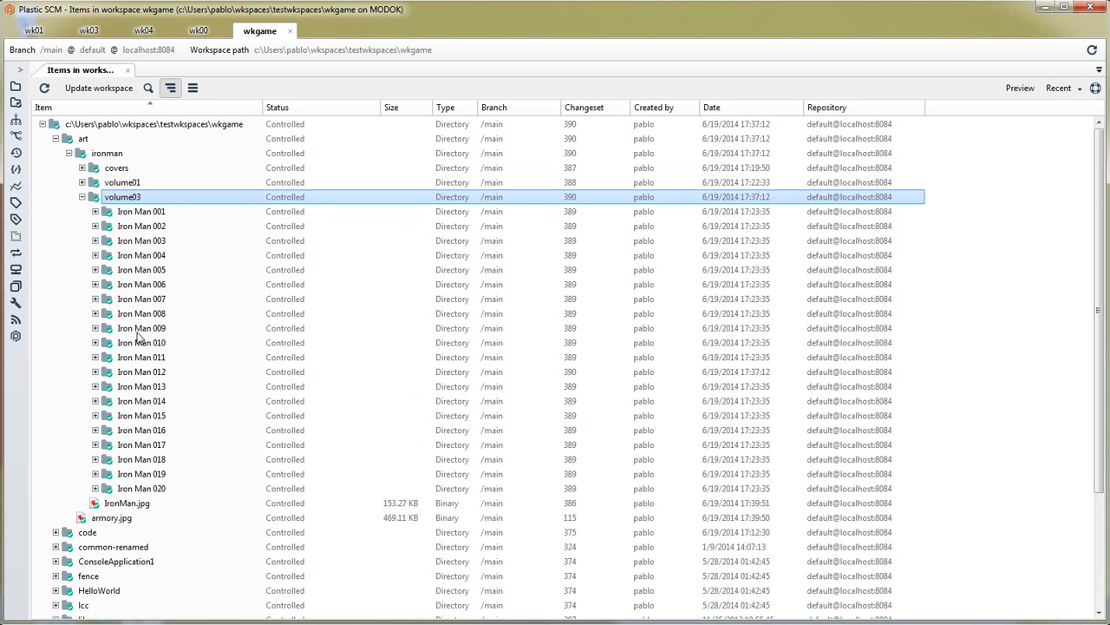
{"action": "left_click", "coordinate": [144, 373]}
{"action": "left_click", "coordinate": [95, 372]}
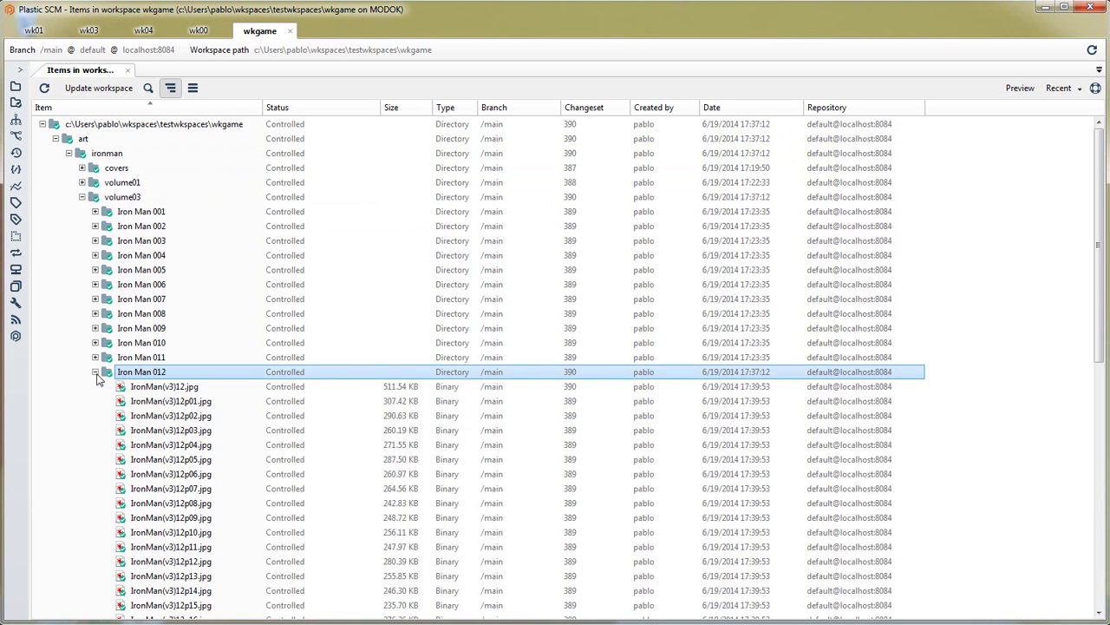
Step: Preview IronMan(v3)12.jpg from the Iron Man 012 folder, then hide the preview
{"action": "left_click", "coordinate": [152, 388]}
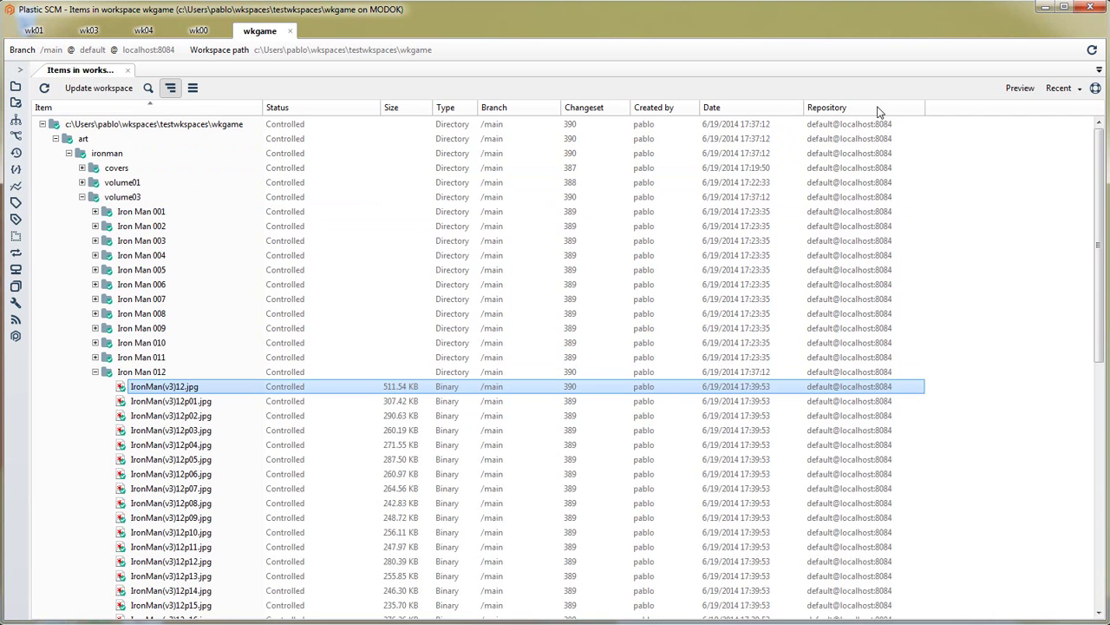
{"action": "left_click", "coordinate": [1017, 88]}
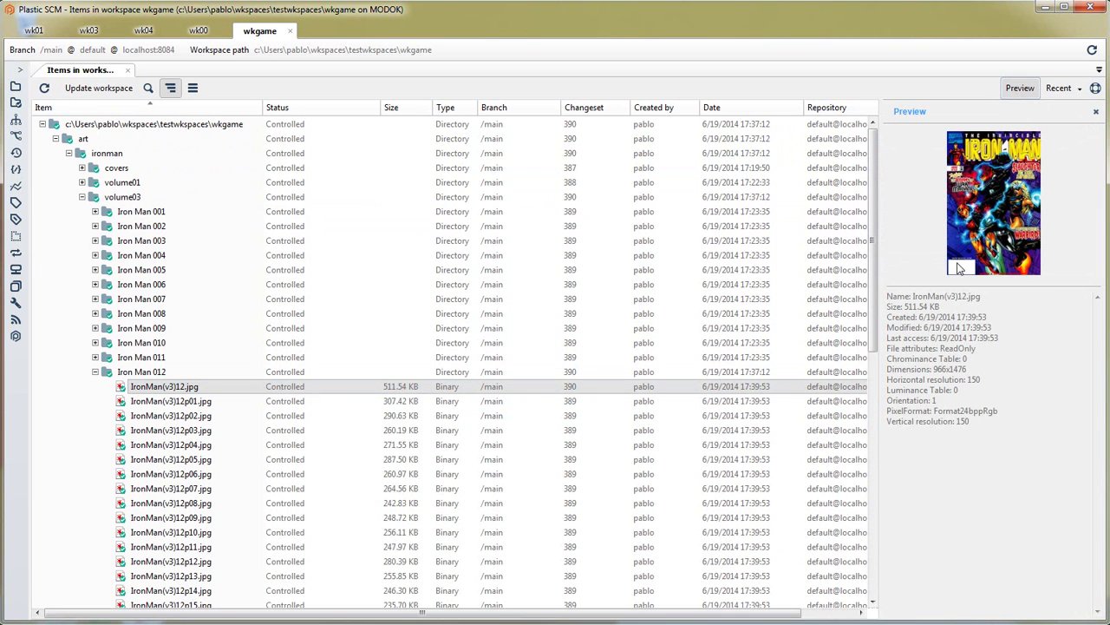
{"action": "left_click", "coordinate": [1021, 89]}
Step: Create a directory named 00-09 under volume03 and add it to source control
{"action": "right_click", "coordinate": [135, 200]}
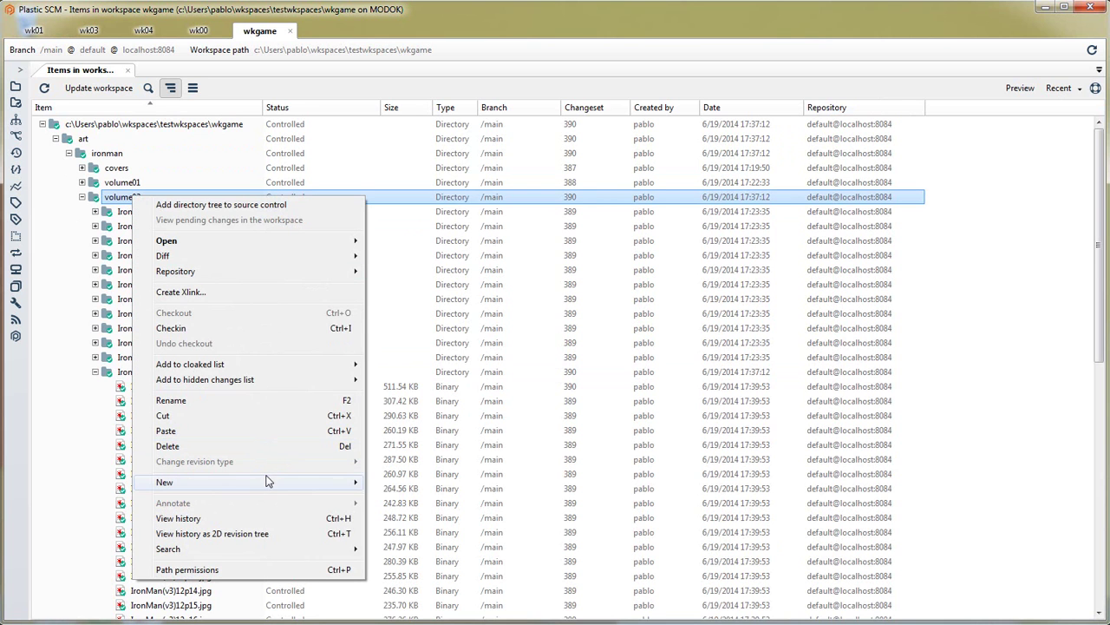
{"action": "mouse_move", "coordinate": [268, 481]}
{"action": "left_click", "coordinate": [390, 501]}
{"action": "type", "text": "00-"}
{"action": "type", "text": "10"}
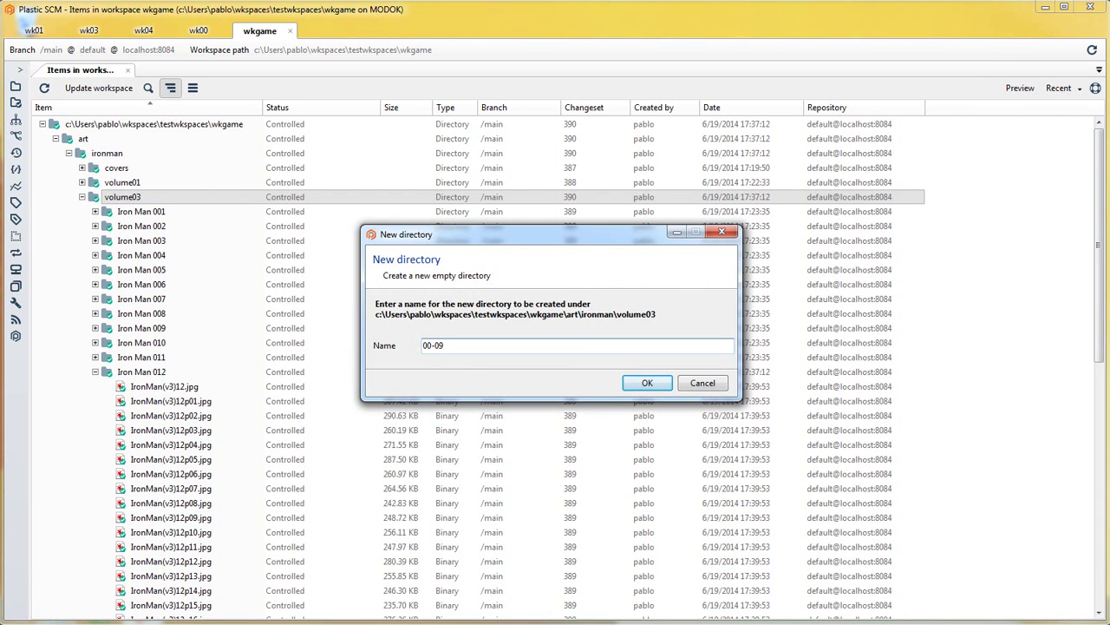
{"action": "key", "text": "Return"}
{"action": "right_click", "coordinate": [130, 334]}
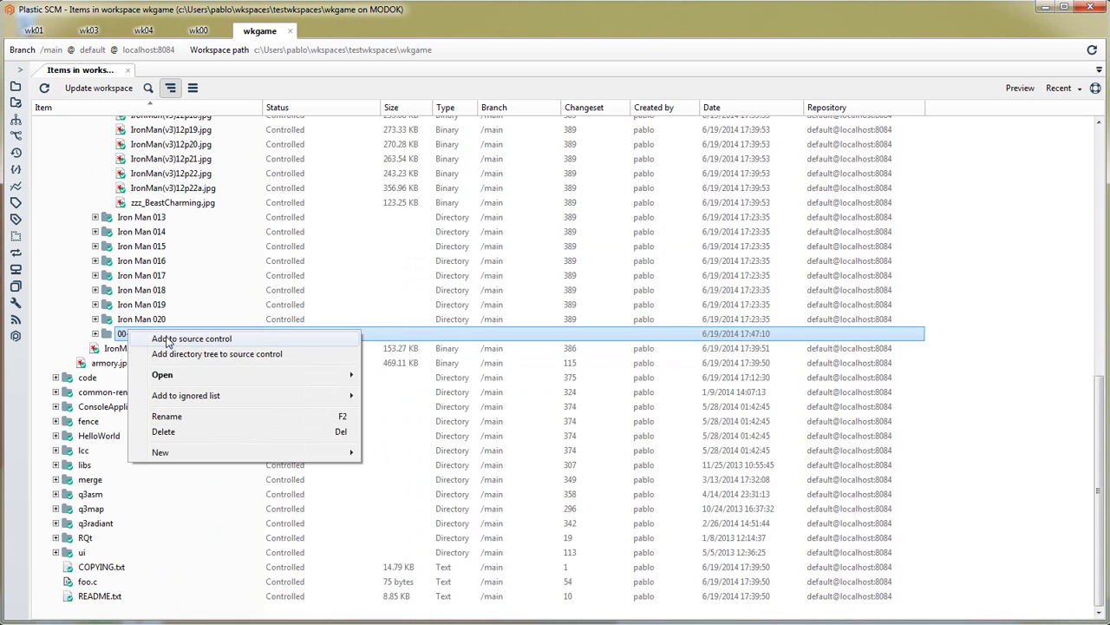
{"action": "left_click", "coordinate": [169, 339]}
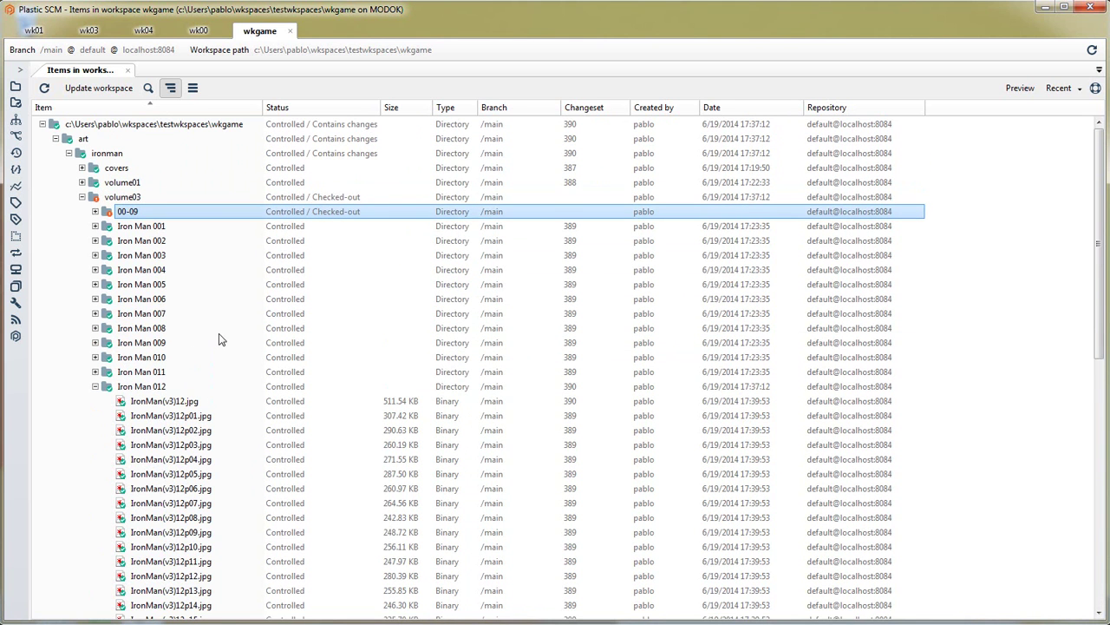
Step: Move the folders Iron Man 001 through Iron Man 009 into the 00-09 directory by cutting and pasting them
{"action": "left_click", "coordinate": [147, 229]}
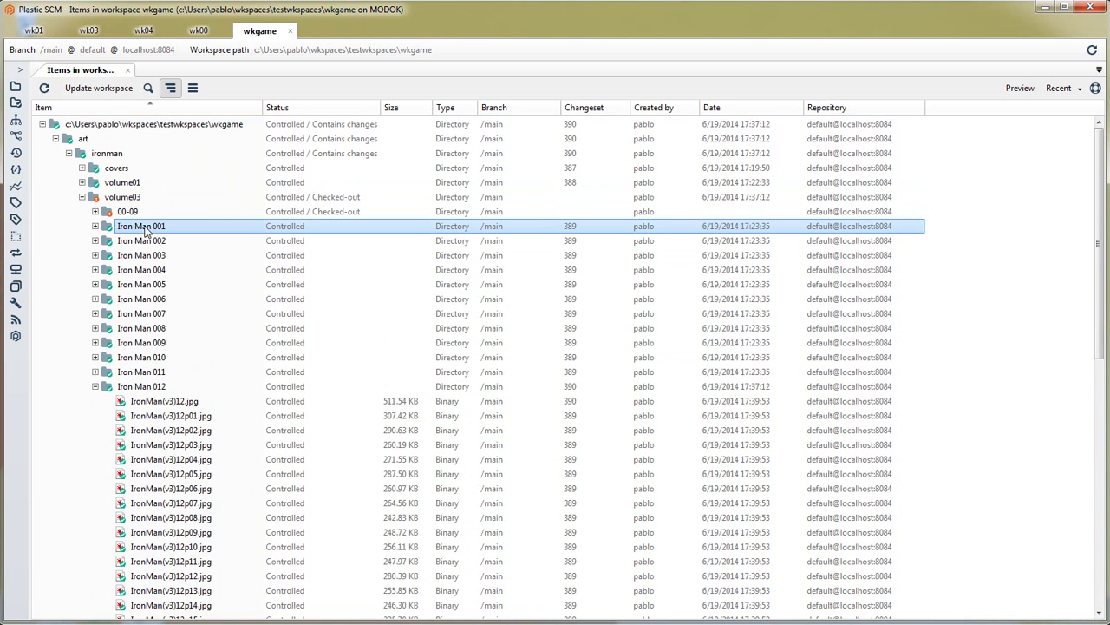
{"action": "left_click", "coordinate": [147, 343], "text": "shift"}
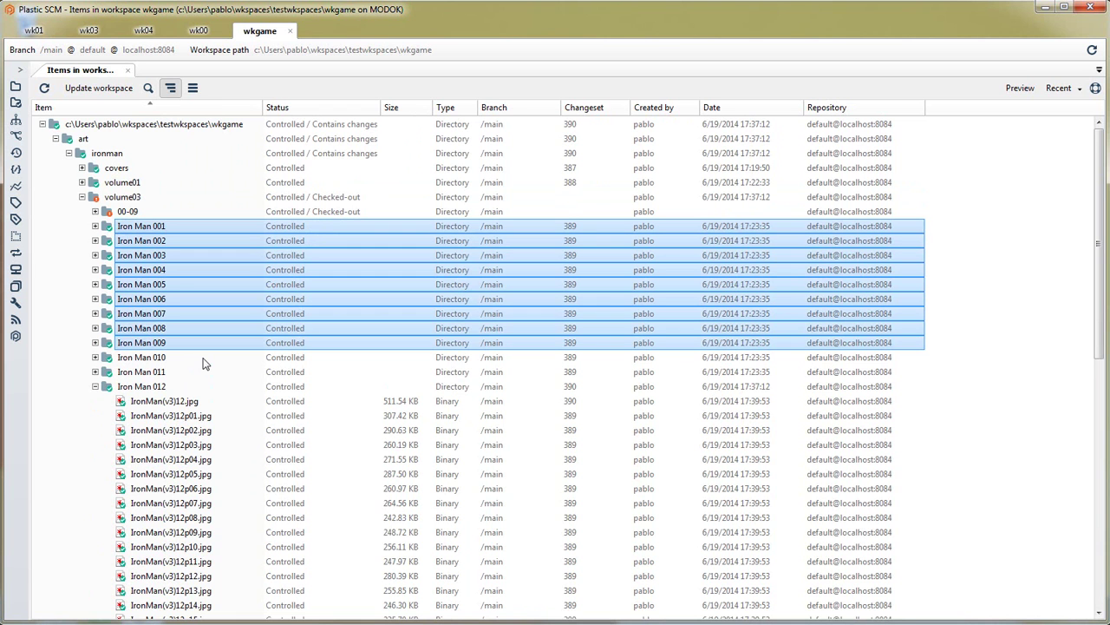
{"action": "left_click", "coordinate": [121, 216]}
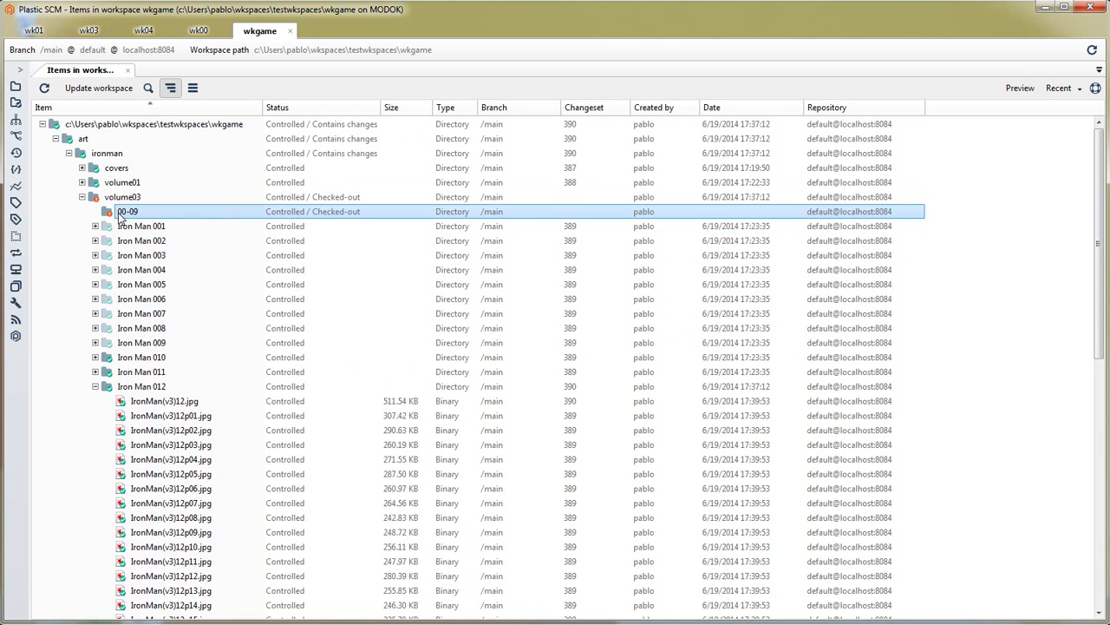
{"action": "right_click", "coordinate": [120, 215]}
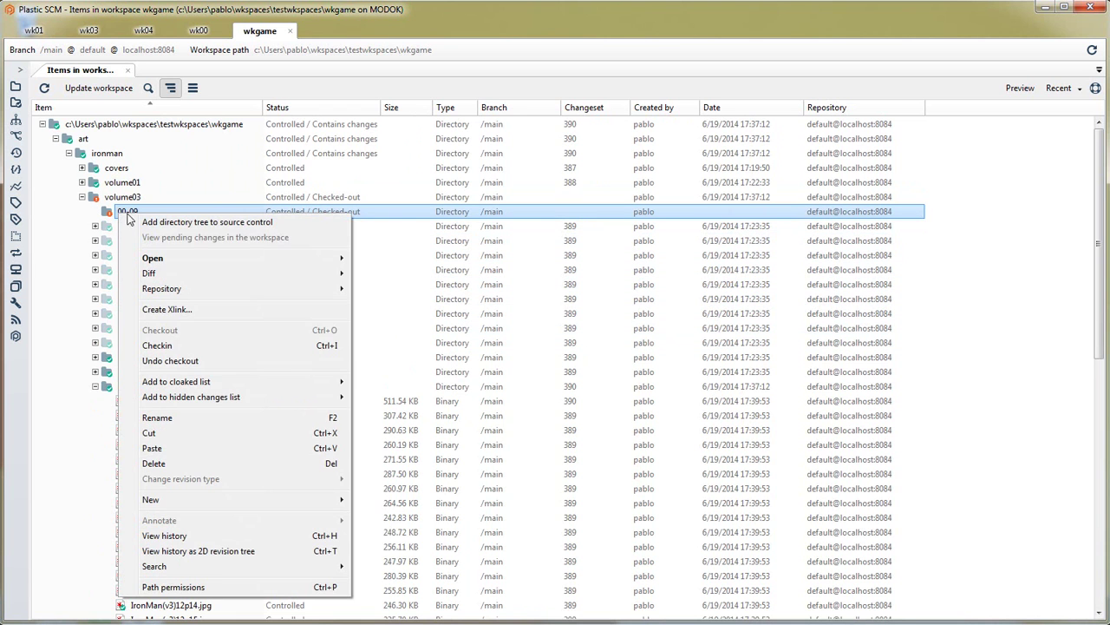
{"action": "left_click", "coordinate": [152, 448]}
Step: Create a directory named 10-20 under volume03 and add it to source control
{"action": "right_click", "coordinate": [122, 200]}
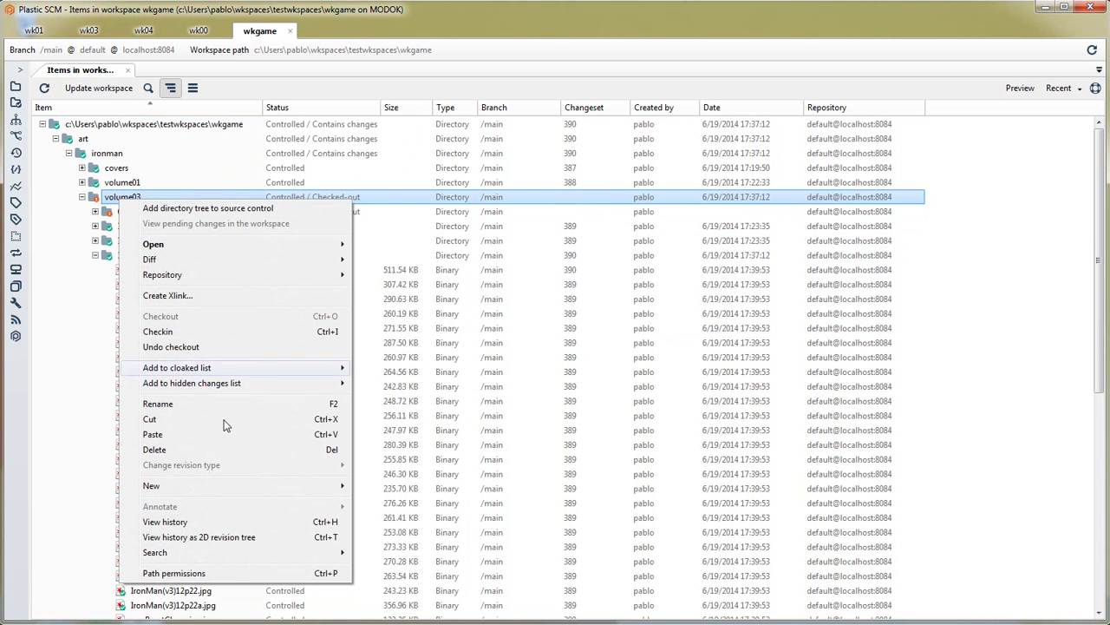
{"action": "mouse_move", "coordinate": [260, 486]}
{"action": "left_click", "coordinate": [396, 502]}
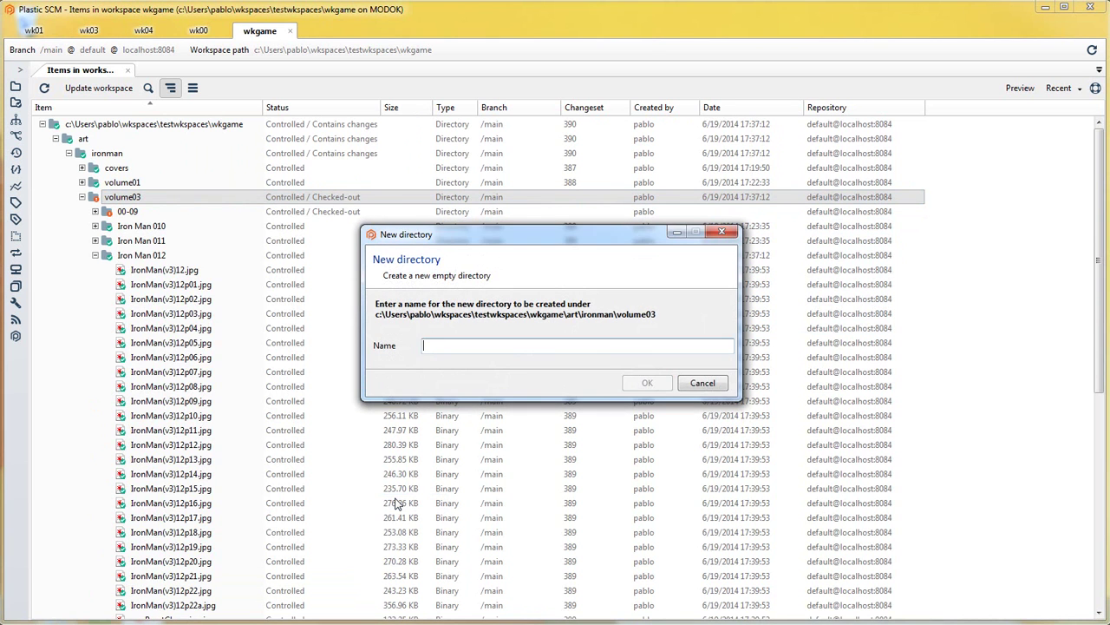
{"action": "type", "text": "10-20"}
{"action": "key", "text": "Return"}
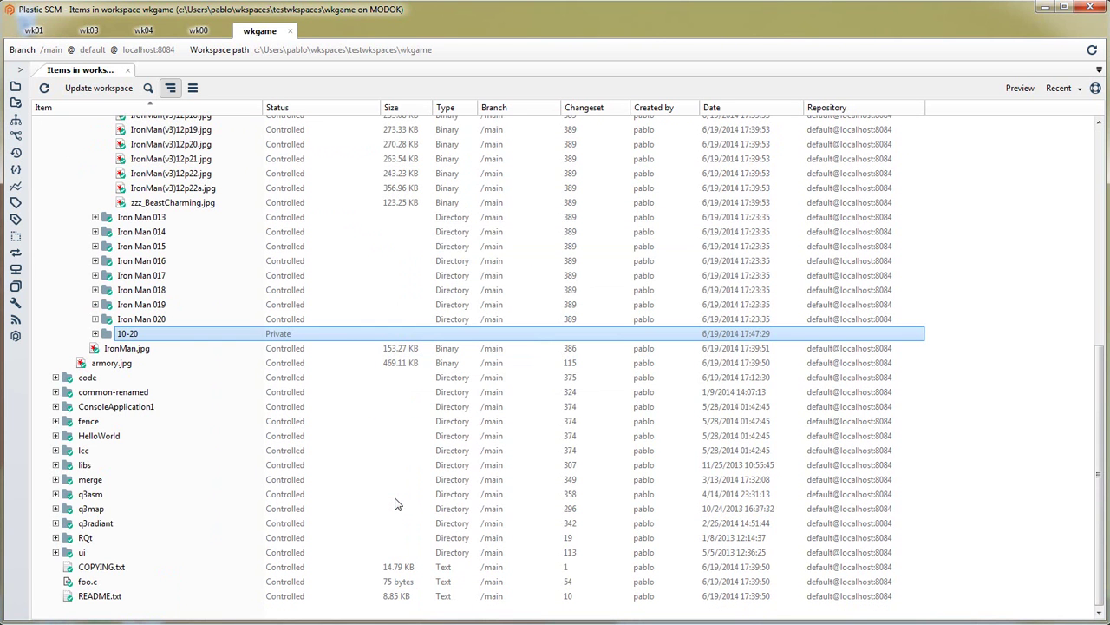
{"action": "right_click", "coordinate": [134, 339]}
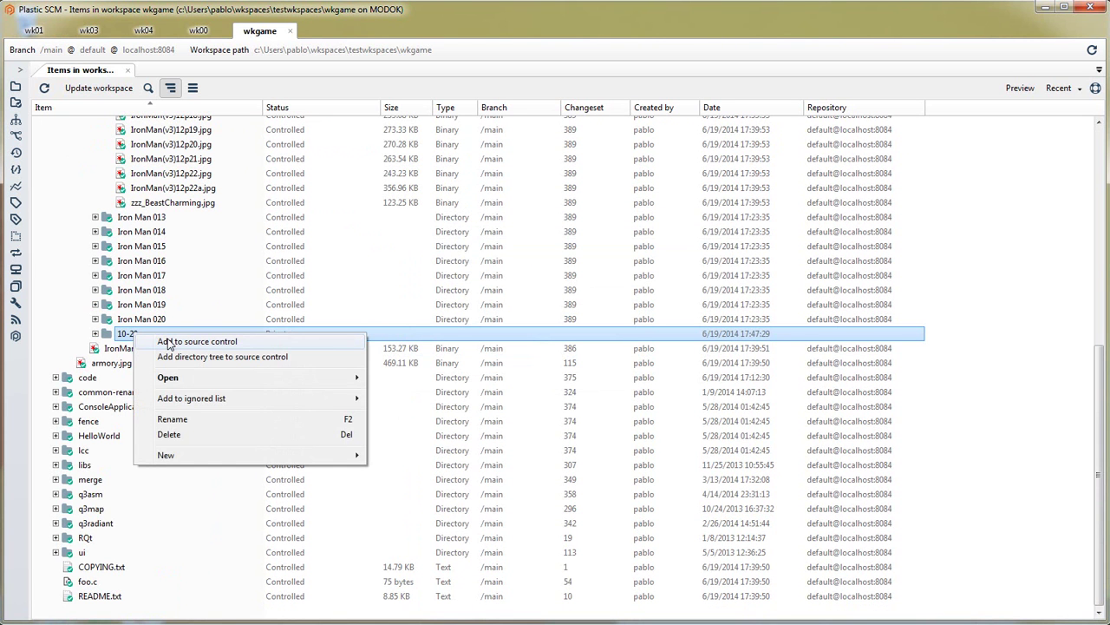
{"action": "left_click", "coordinate": [170, 341]}
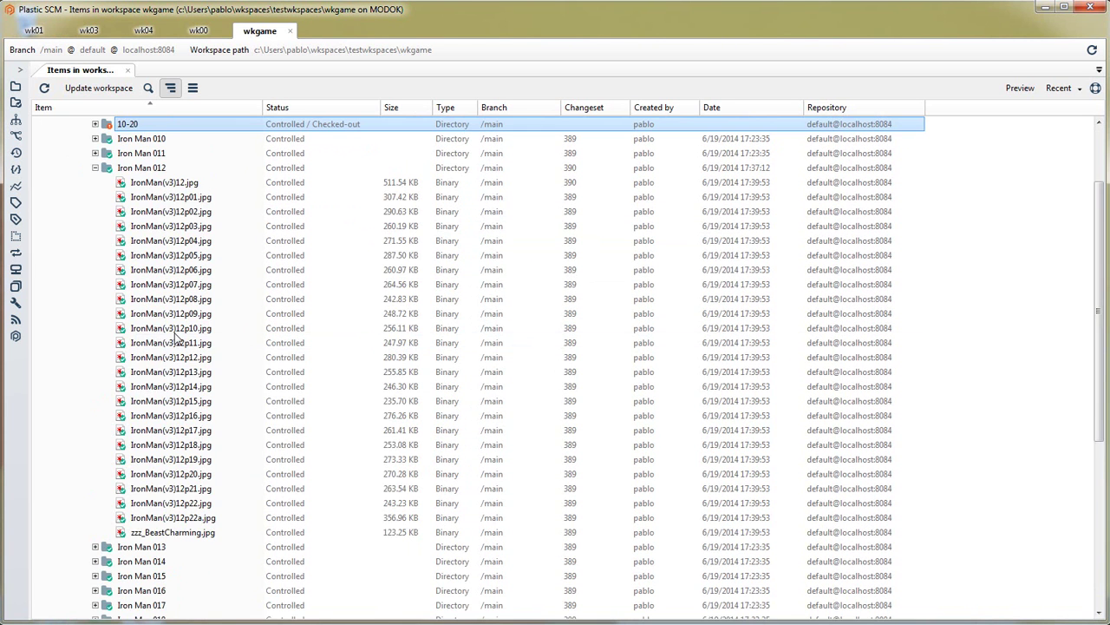
Step: Move the folders Iron Man 010 through Iron Man 020 into the 10-20 directory by cutting and pasting them
{"action": "scroll", "coordinate": [175, 338], "scroll_direction": "up", "scroll_amount": 2}
{"action": "left_click", "coordinate": [137, 173]}
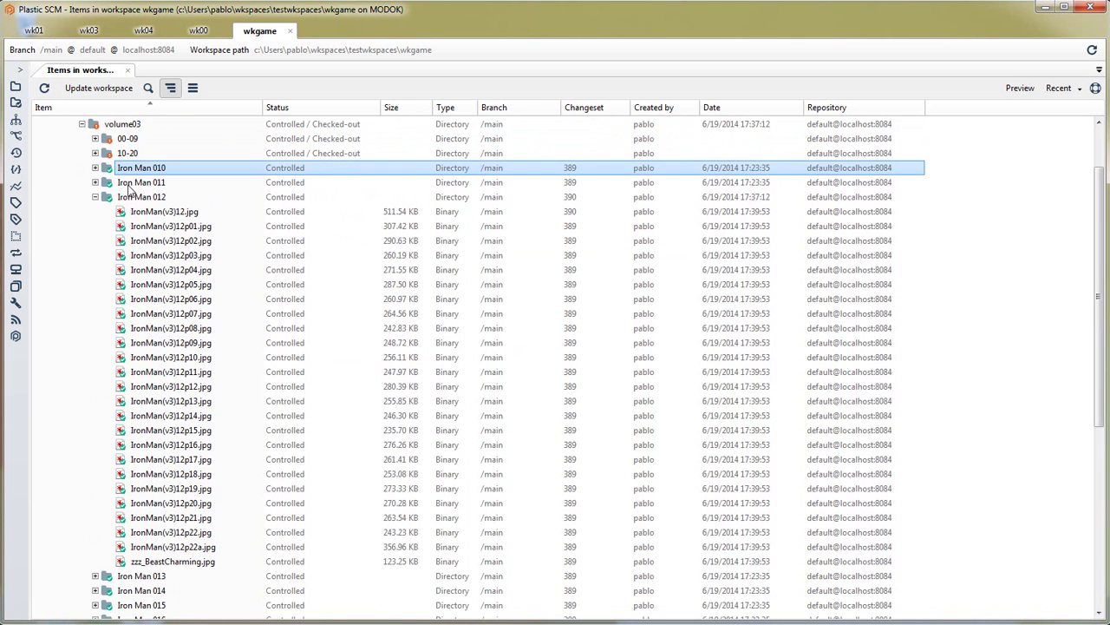
{"action": "left_click", "coordinate": [131, 336], "text": "shift"}
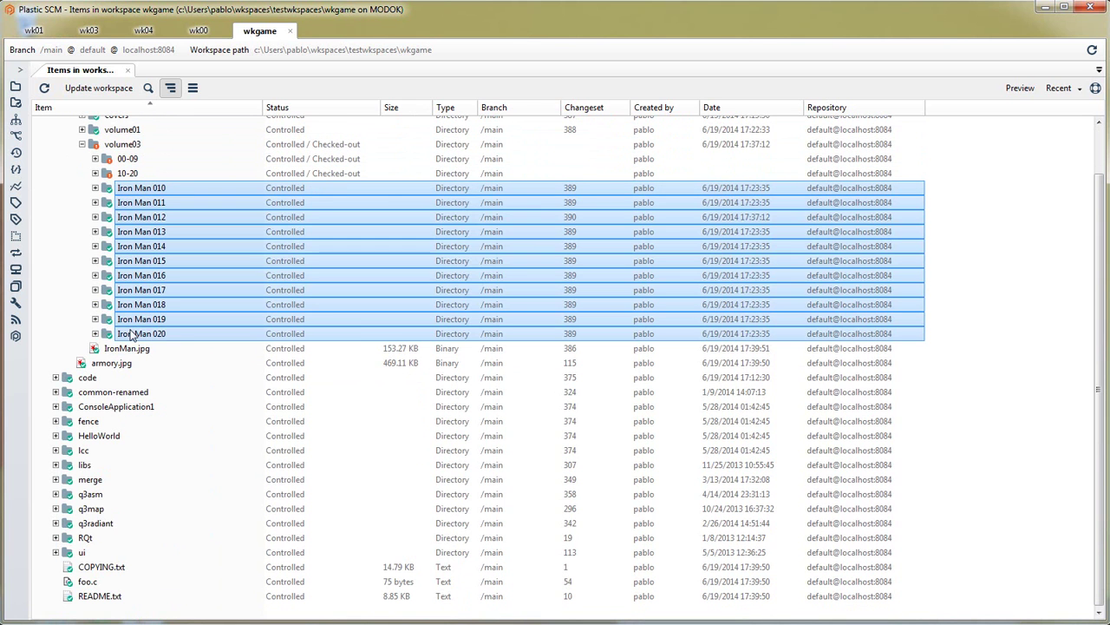
{"action": "right_click", "coordinate": [132, 336]}
{"action": "left_click", "coordinate": [197, 347]}
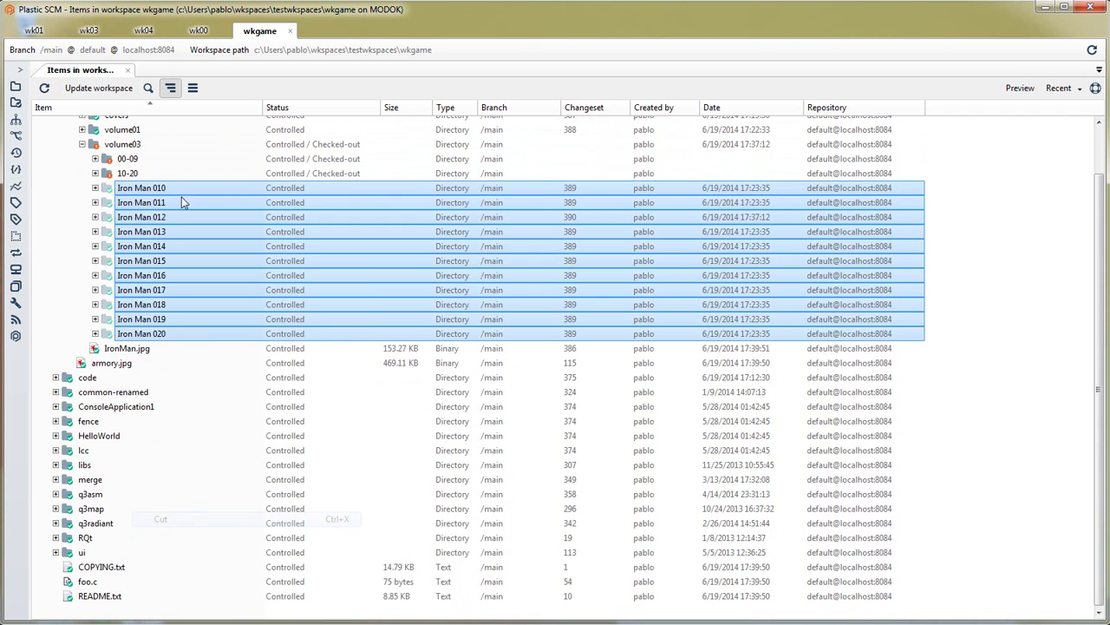
{"action": "right_click", "coordinate": [118, 173]}
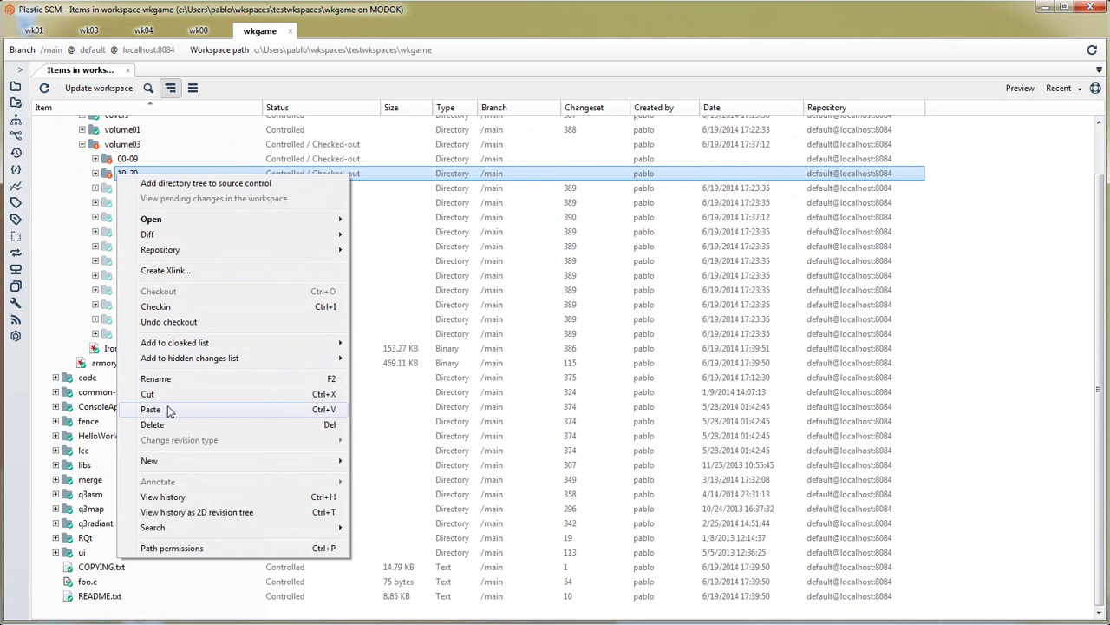
{"action": "left_click", "coordinate": [171, 408]}
Step: Check in the pending changes of volume03 with the comment "volume03 reorganized"
{"action": "right_click", "coordinate": [116, 198]}
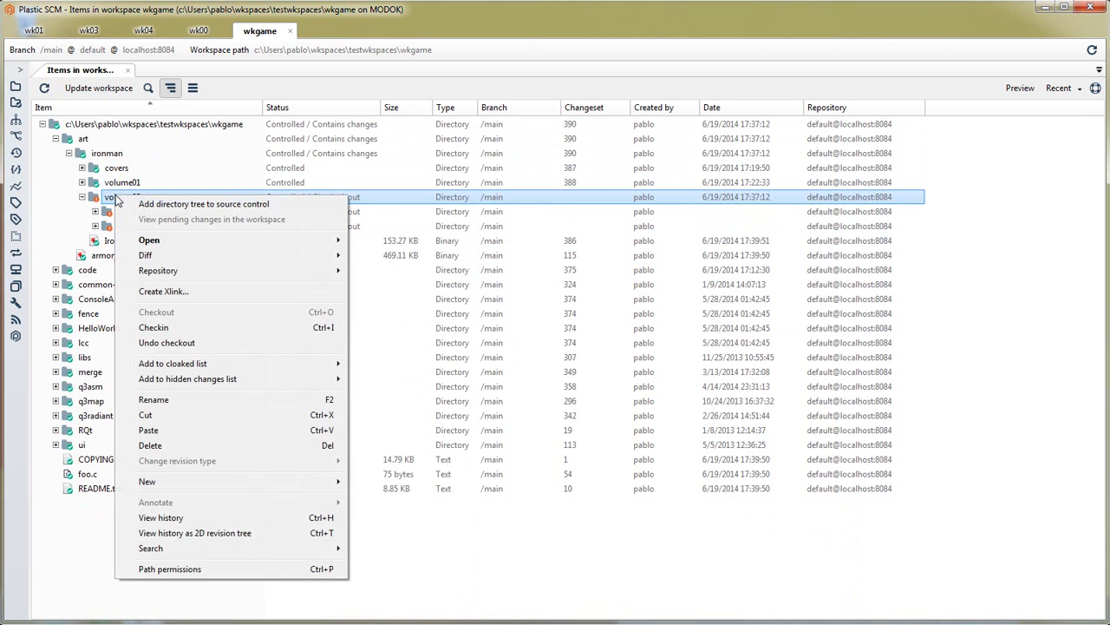
{"action": "left_click", "coordinate": [174, 327]}
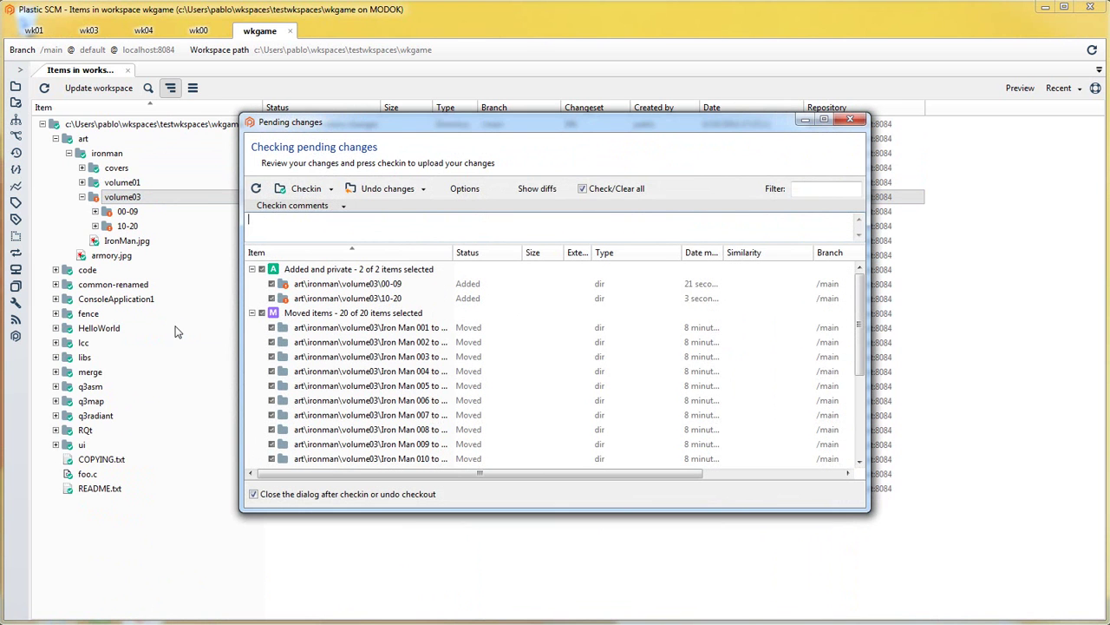
{"action": "type", "text": "volume03 reorganized"}
{"action": "left_click", "coordinate": [299, 195]}
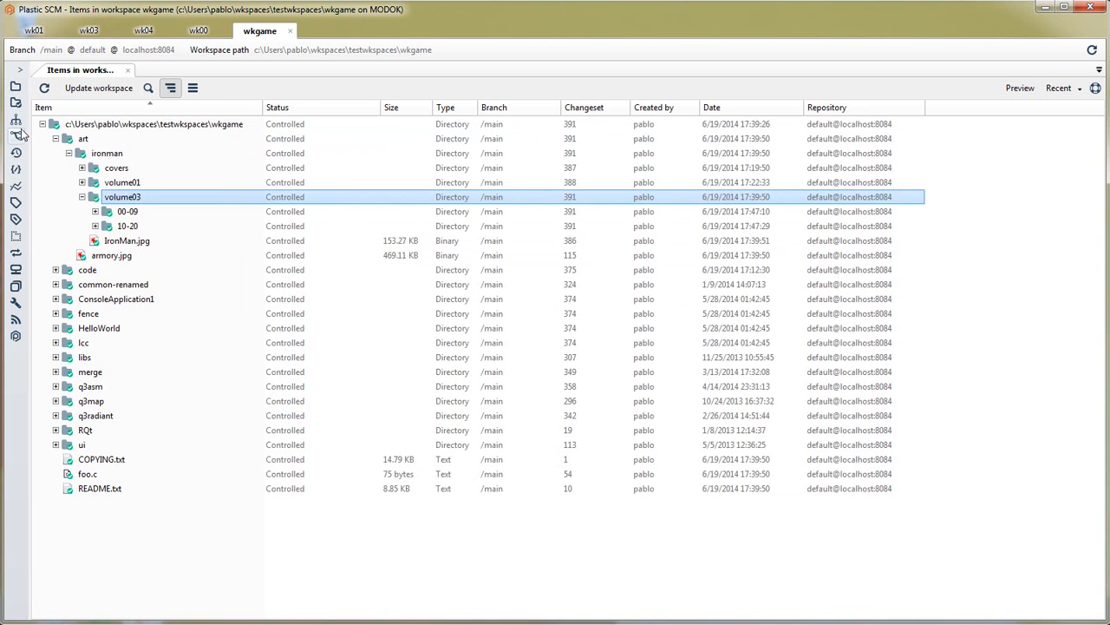
Step: Open the Branch Explorer and examine the properties and comment of the newest changeset on /main
{"action": "left_click", "coordinate": [16, 136]}
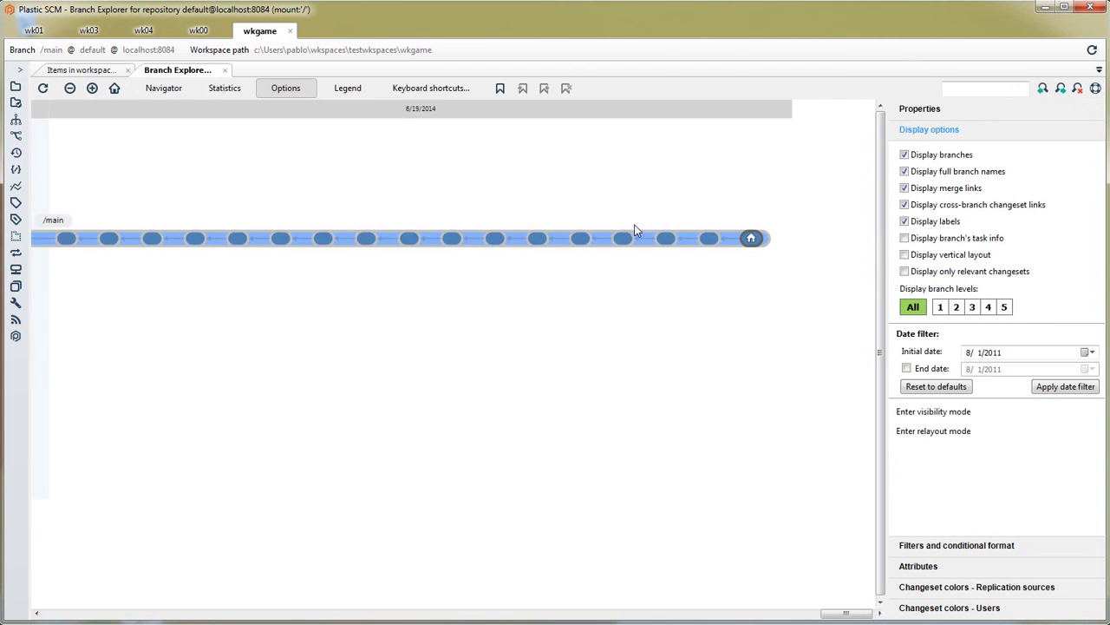
{"action": "left_click", "coordinate": [696, 284]}
{"action": "left_click", "coordinate": [933, 108]}
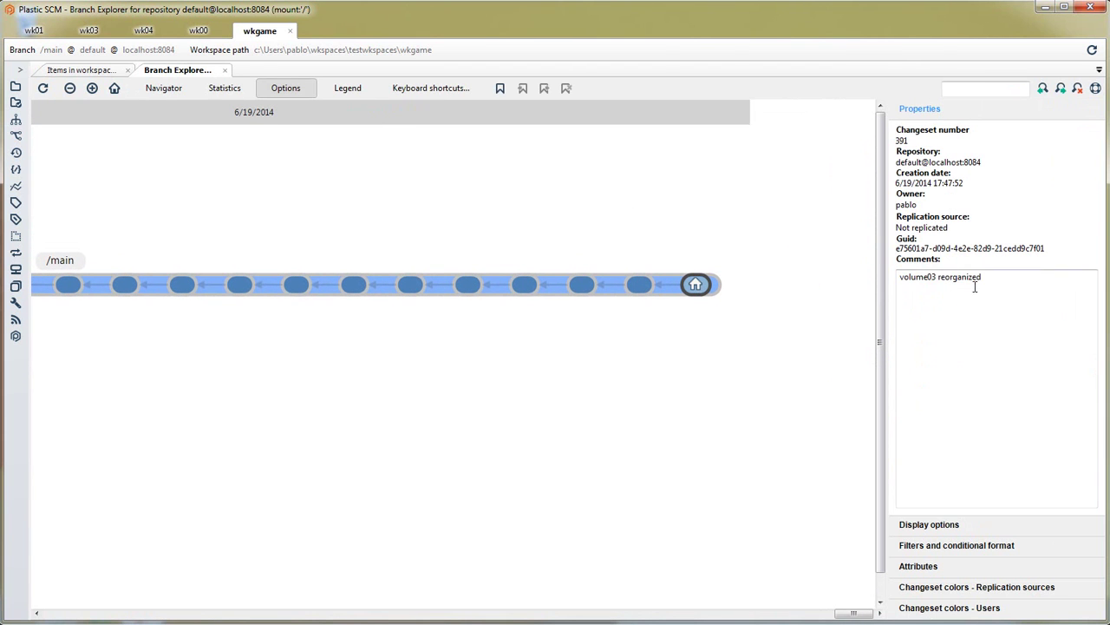
{"action": "triple_click", "coordinate": [948, 275]}
{"action": "left_click", "coordinate": [701, 286]}
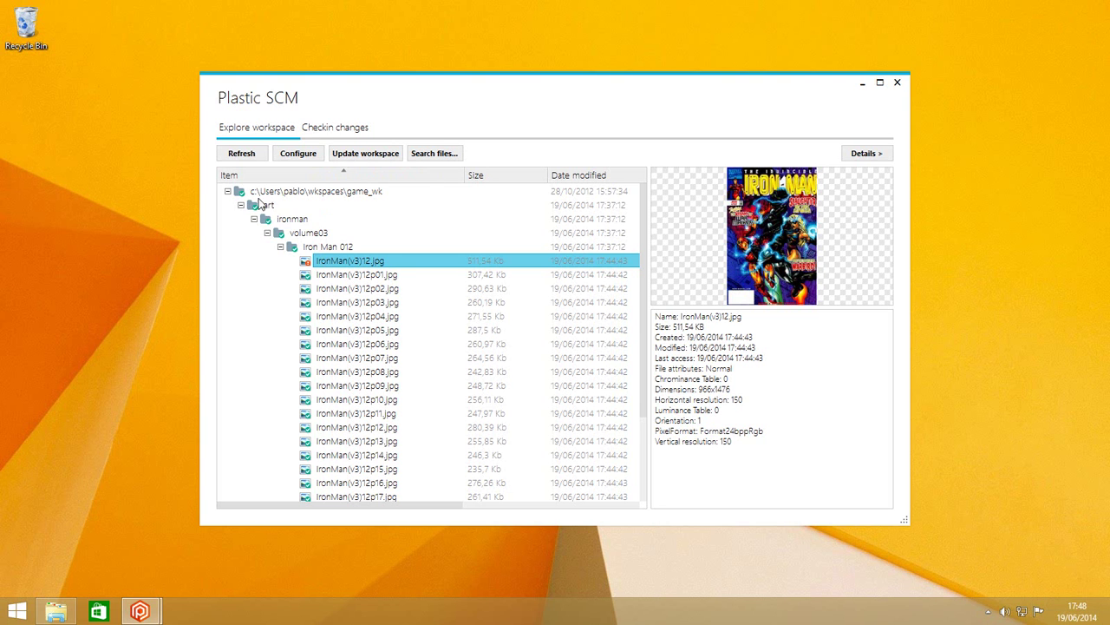
Step: In the partial game_wk workspace, check in the modified IronMan(v3)12.jpg with the comment "Change in the cover of number 12"
{"action": "left_click", "coordinate": [340, 132]}
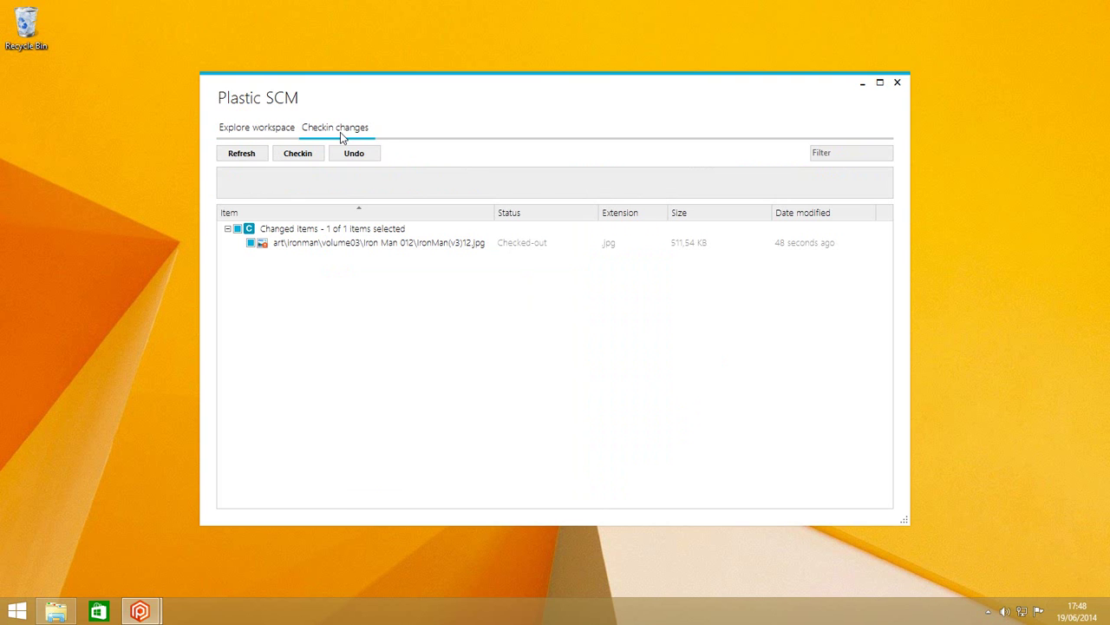
{"action": "left_click", "coordinate": [286, 188]}
{"action": "type", "text": "Change in the cover of number 12"}
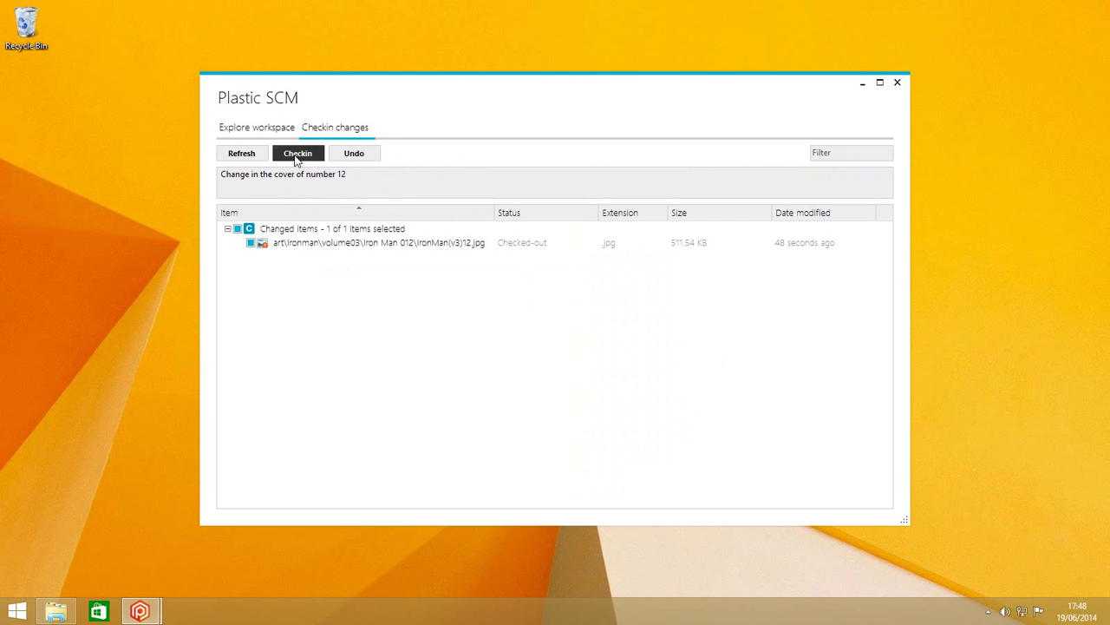
{"action": "left_click", "coordinate": [298, 156]}
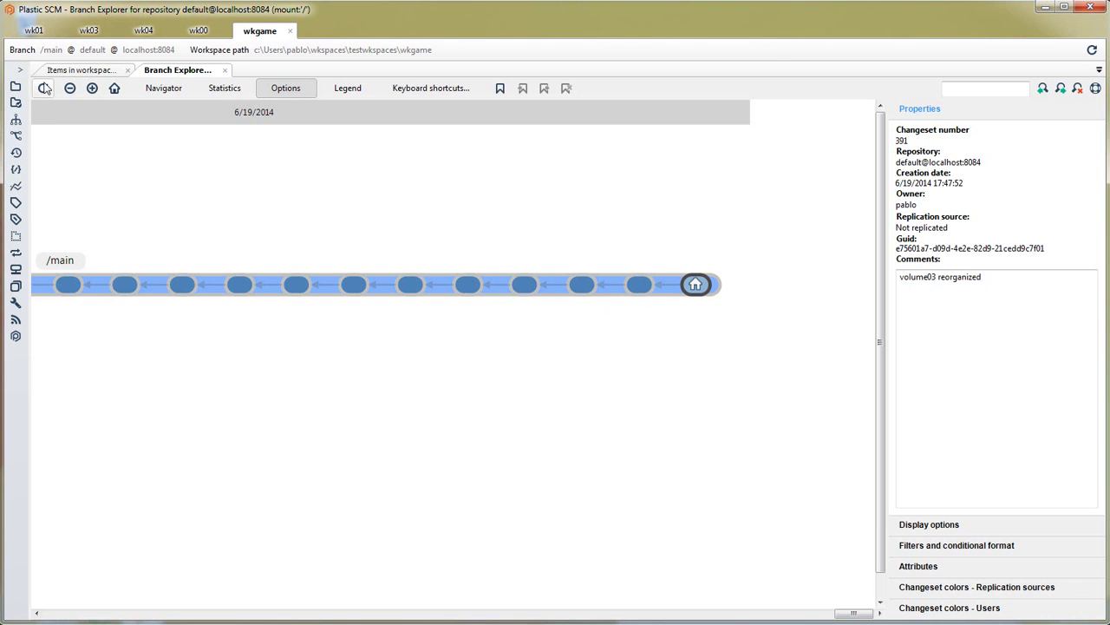
Step: Refresh the wkgame Branch Explorer, examine the newest changeset's comment and the path of its changed file, and close the comparison
{"action": "left_click", "coordinate": [44, 88]}
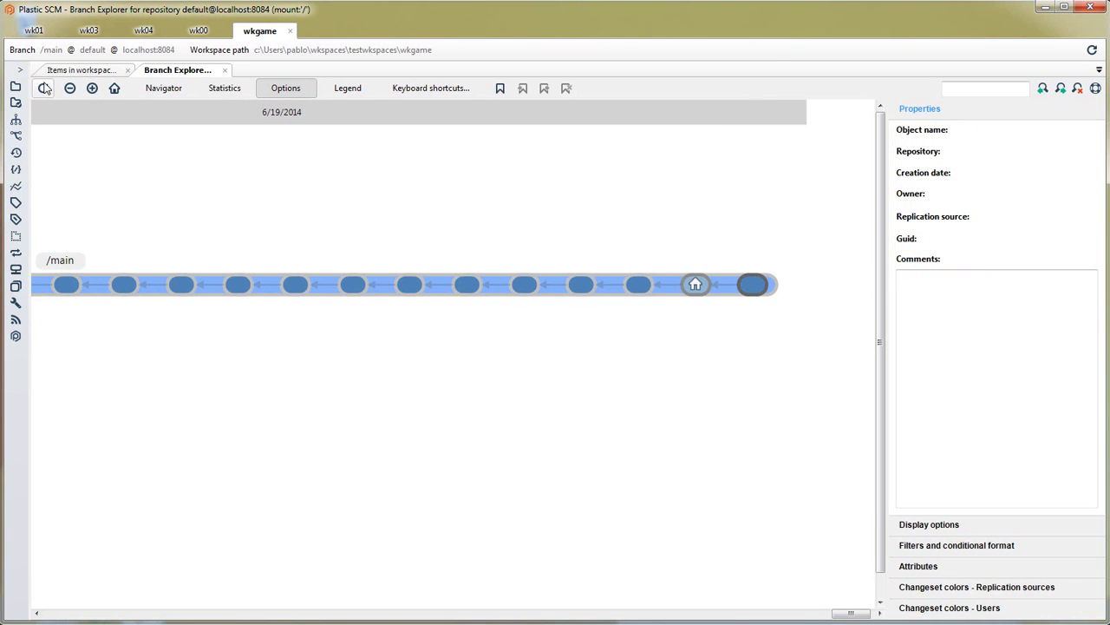
{"action": "left_click", "coordinate": [753, 287]}
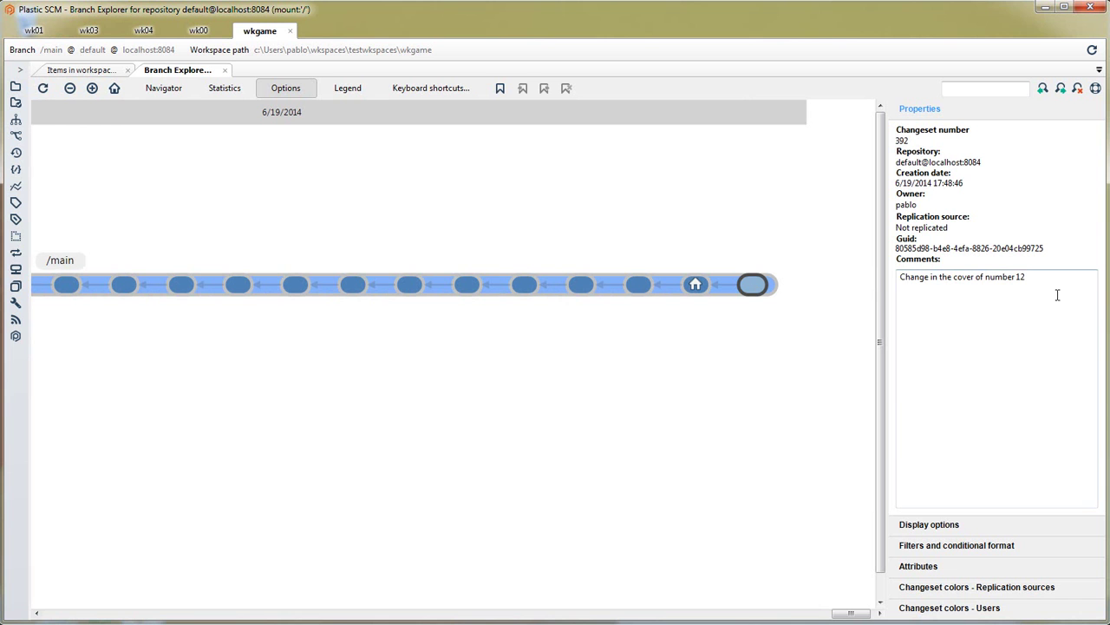
{"action": "left_click_drag", "start_coordinate": [1056, 293], "coordinate": [904, 279]}
{"action": "double_click", "coordinate": [761, 288]}
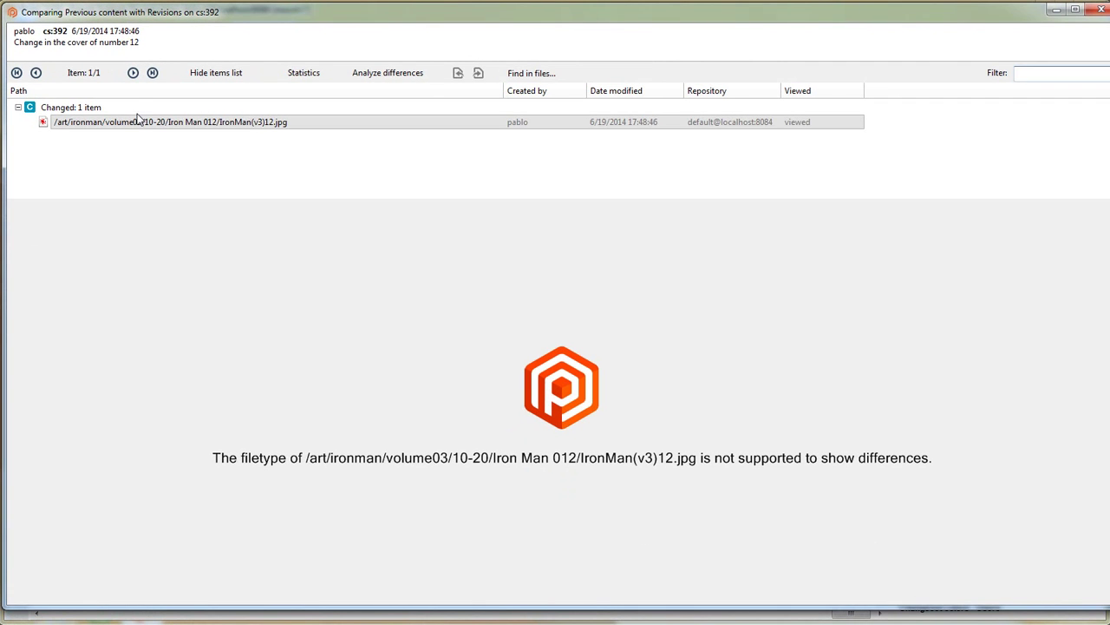
{"action": "left_click", "coordinate": [139, 122]}
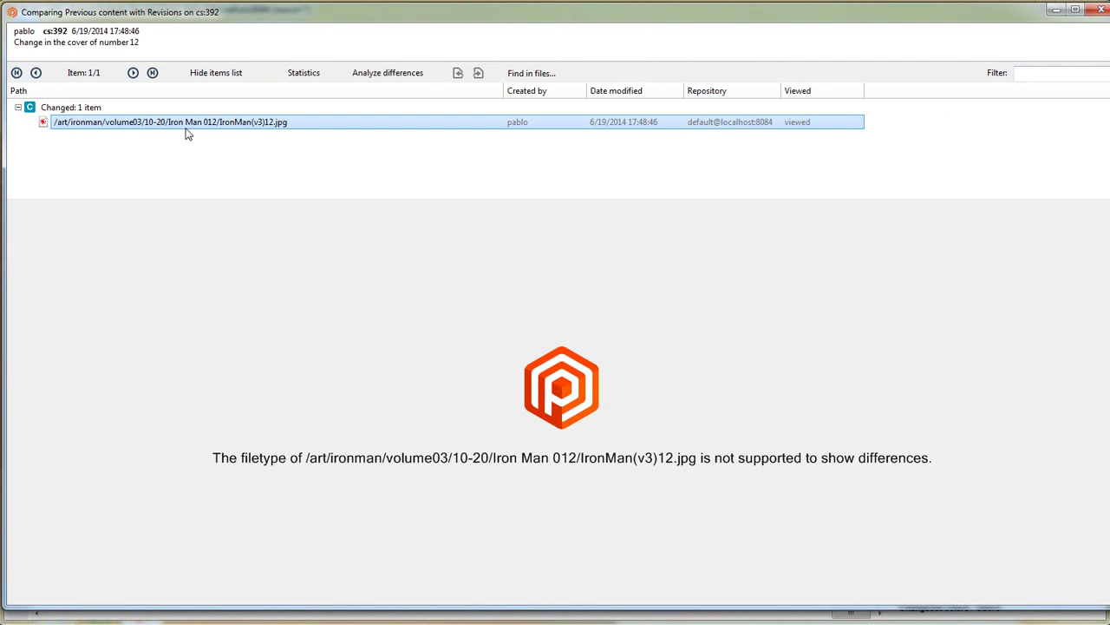
{"action": "double_click", "coordinate": [11, 15]}
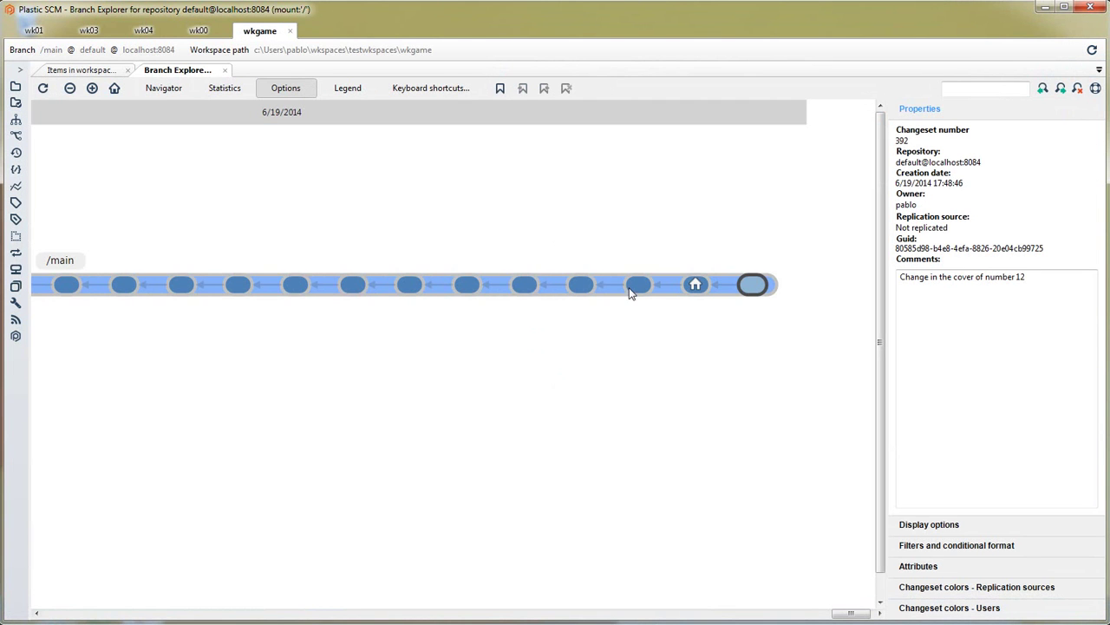
Step: Switch the wkgame workspace to the latest content of the /main branch
{"action": "right_click", "coordinate": [619, 291]}
{"action": "left_click", "coordinate": [664, 310]}
{"action": "left_click", "coordinate": [579, 406]}
Step: In the workspace items, expand volume03/10-20/Iron Man 012 and preview IronMan(v3)12.jpg
{"action": "left_click", "coordinate": [65, 73]}
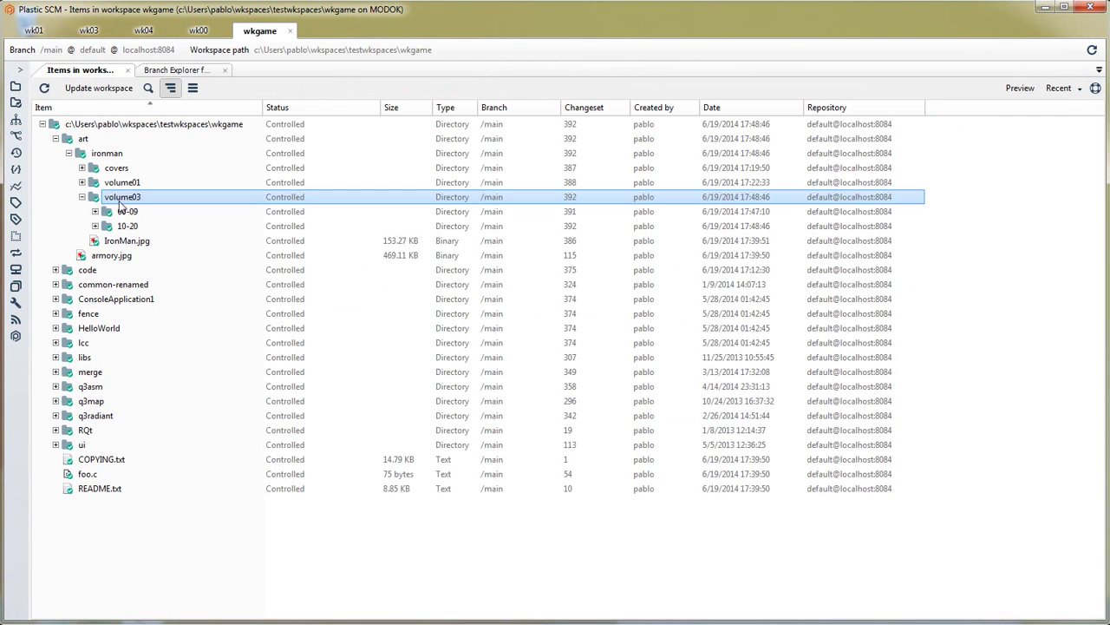
{"action": "double_click", "coordinate": [123, 225]}
{"action": "double_click", "coordinate": [171, 270]}
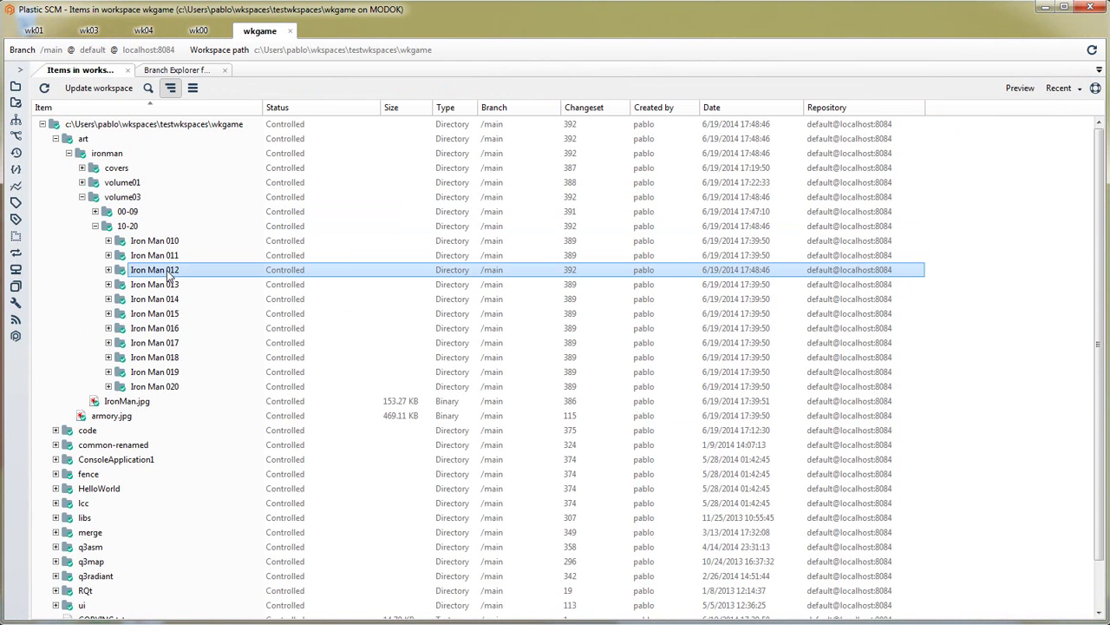
{"action": "left_click", "coordinate": [174, 286]}
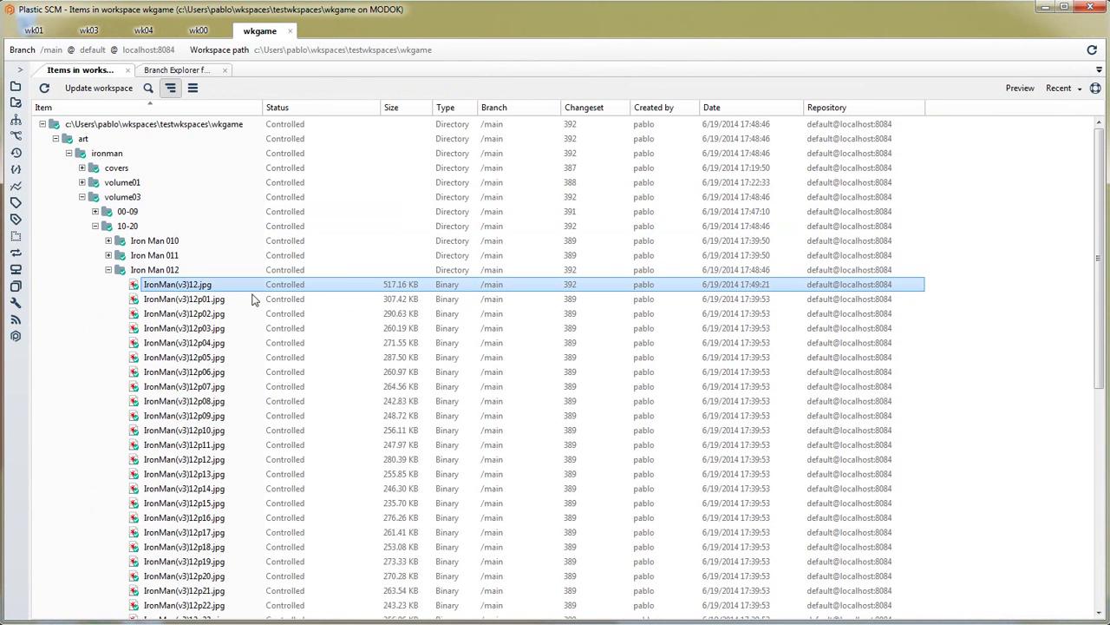
{"action": "left_click", "coordinate": [1008, 89]}
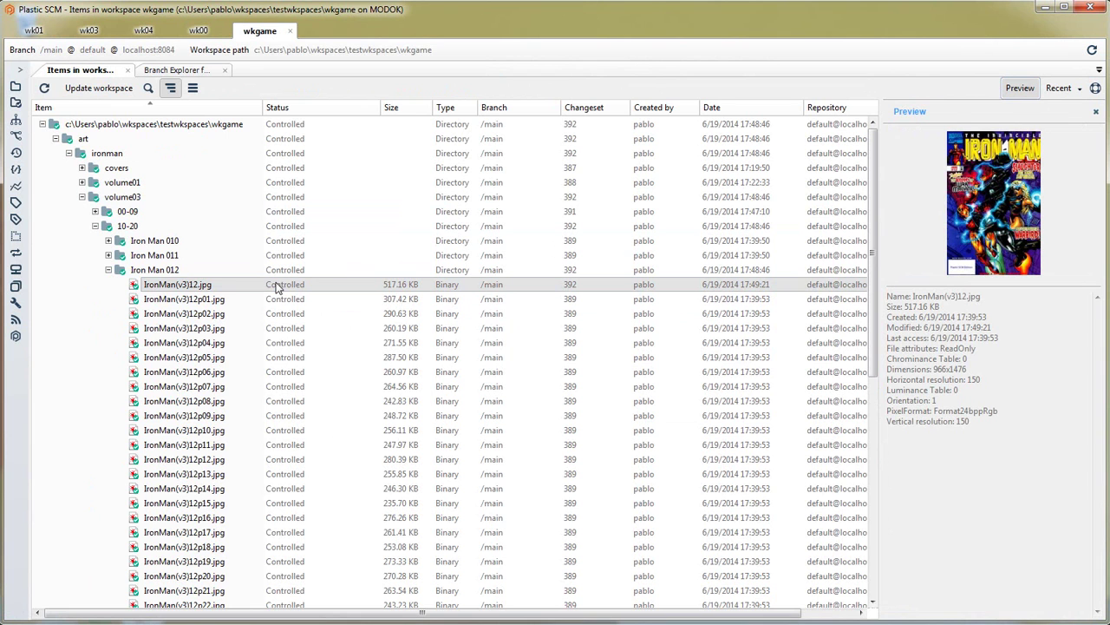
Step: Diff IronMan(v3)12.jpg with its previous revision and bring the whole image comparison window into view
{"action": "right_click", "coordinate": [175, 285]}
{"action": "mouse_move", "coordinate": [413, 345]}
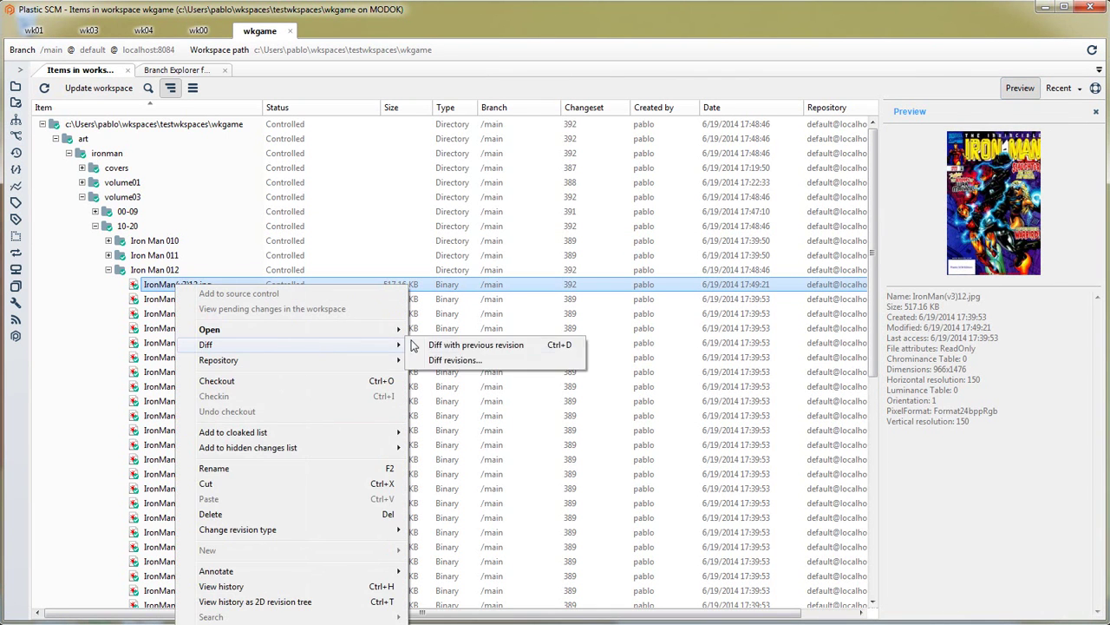
{"action": "left_click", "coordinate": [470, 345]}
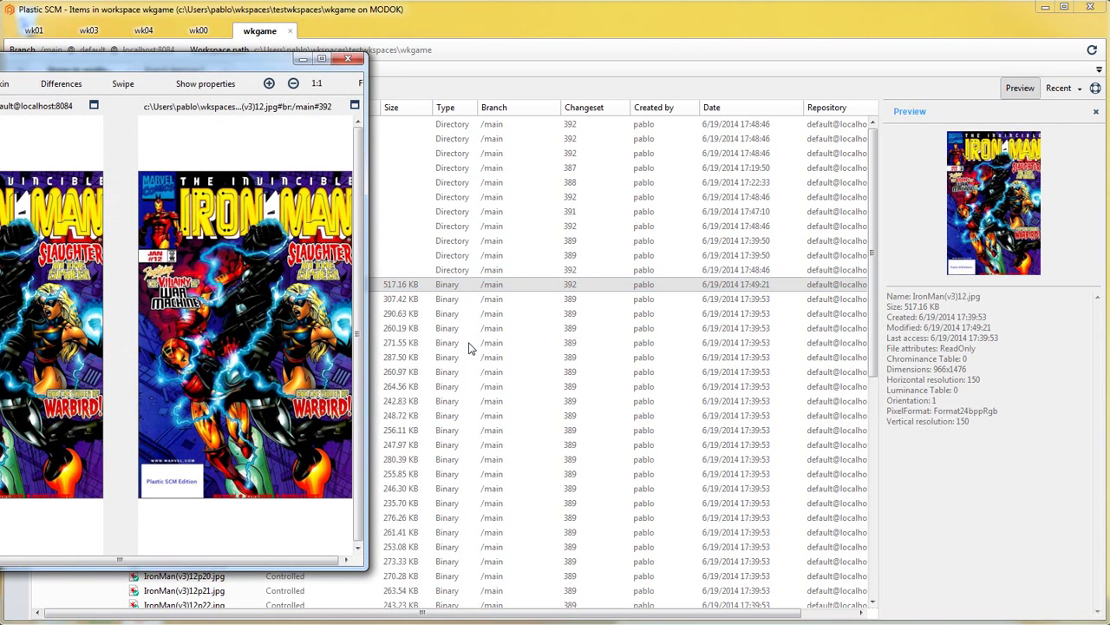
{"action": "left_click_drag", "start_coordinate": [118, 53], "coordinate": [117, 40]}
{"action": "left_click_drag", "start_coordinate": [198, 52], "coordinate": [522, 58]}
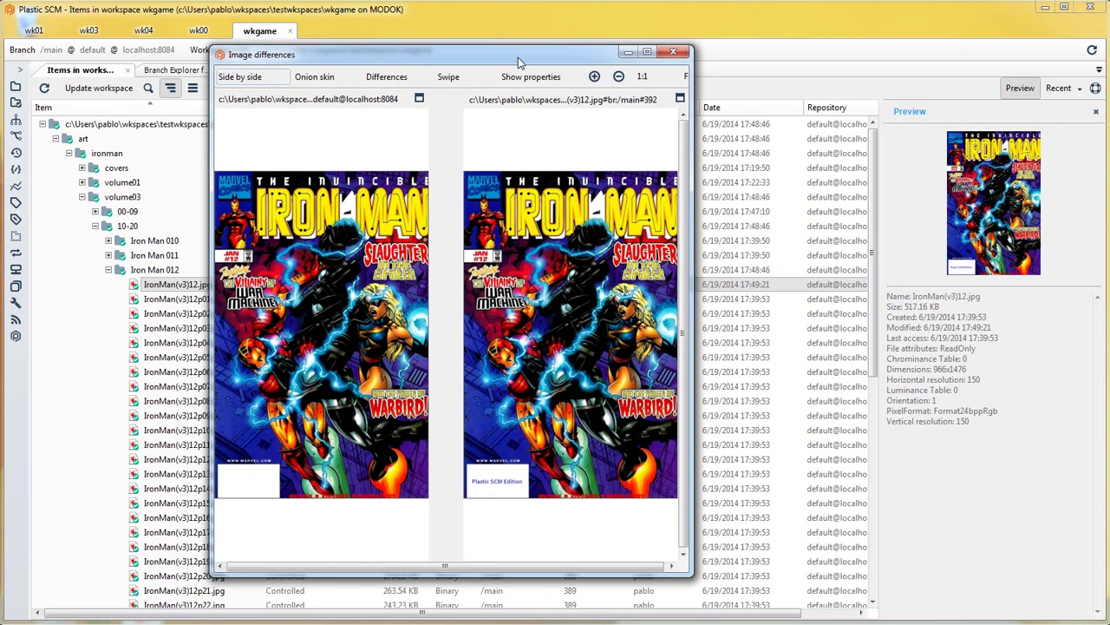
Step: Compare both revisions of the cover in Differences and Swipe modes, zooming in and enlarging the comparison window to inspect the cover
{"action": "left_click", "coordinate": [389, 77]}
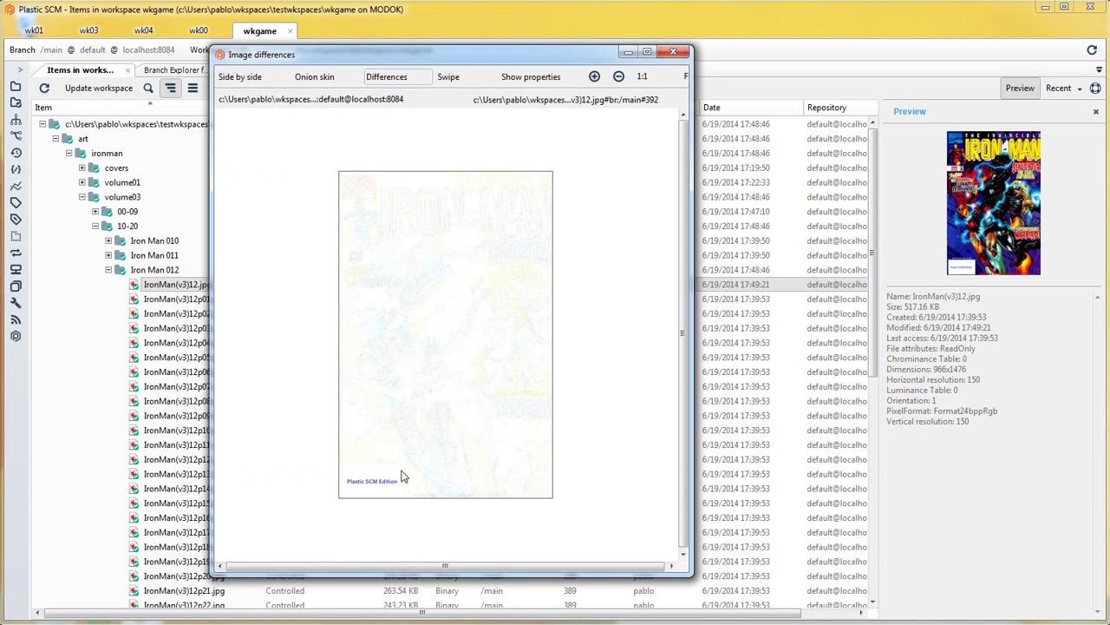
{"action": "left_click", "coordinate": [448, 79]}
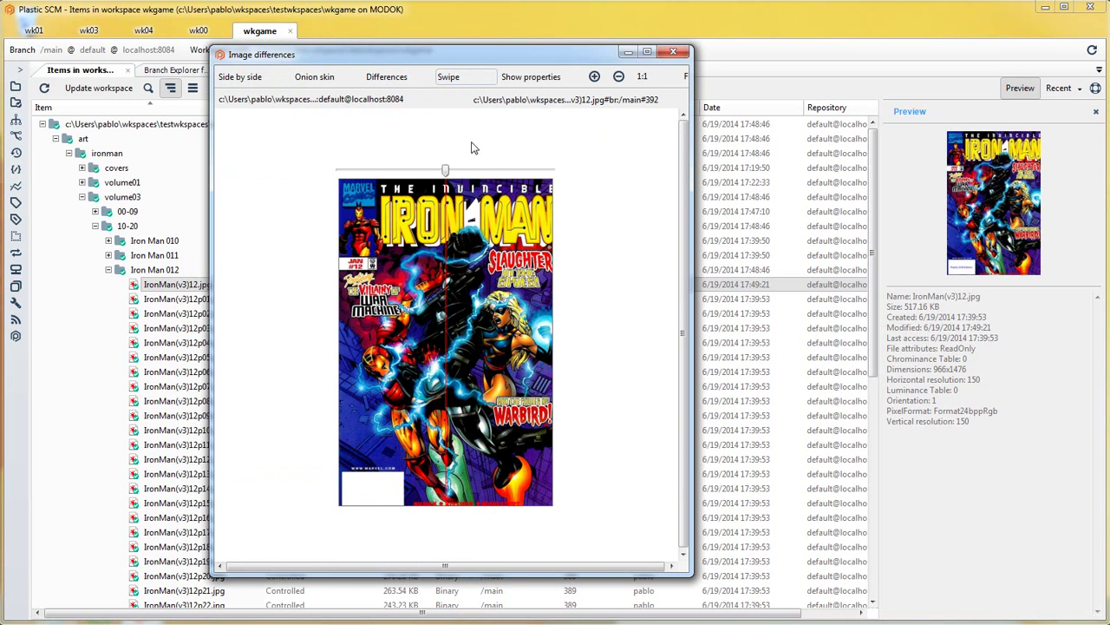
{"action": "left_click", "coordinate": [594, 77]}
{"action": "scroll", "coordinate": [687, 378], "scroll_direction": "down", "scroll_amount": 3}
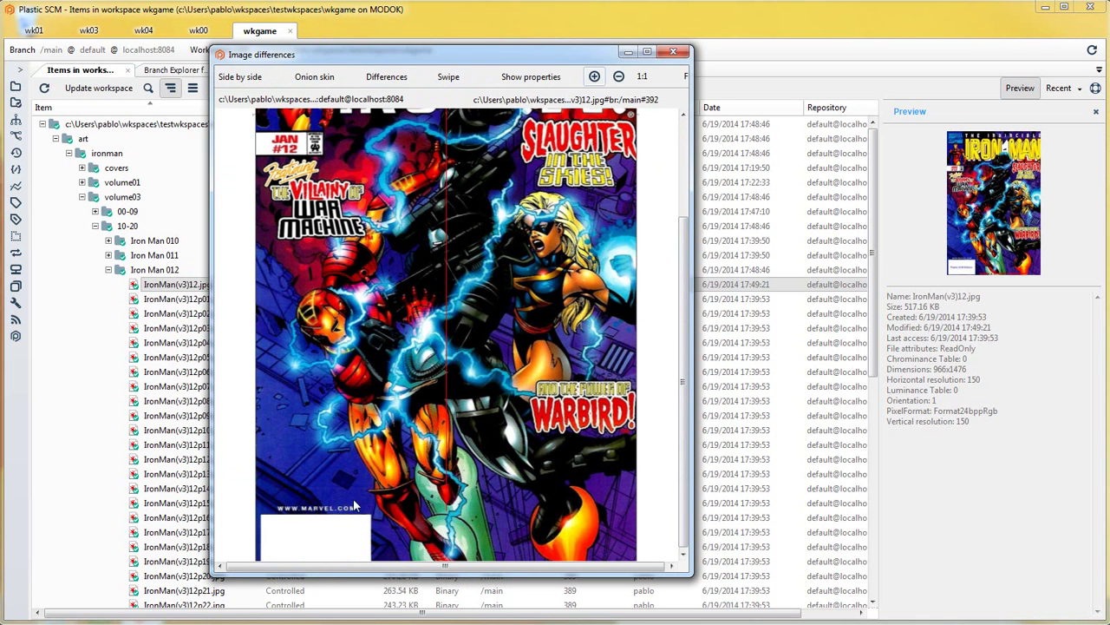
{"action": "left_click_drag", "start_coordinate": [692, 306], "coordinate": [888, 304]}
{"action": "left_click_drag", "start_coordinate": [546, 48], "coordinate": [546, 12]}
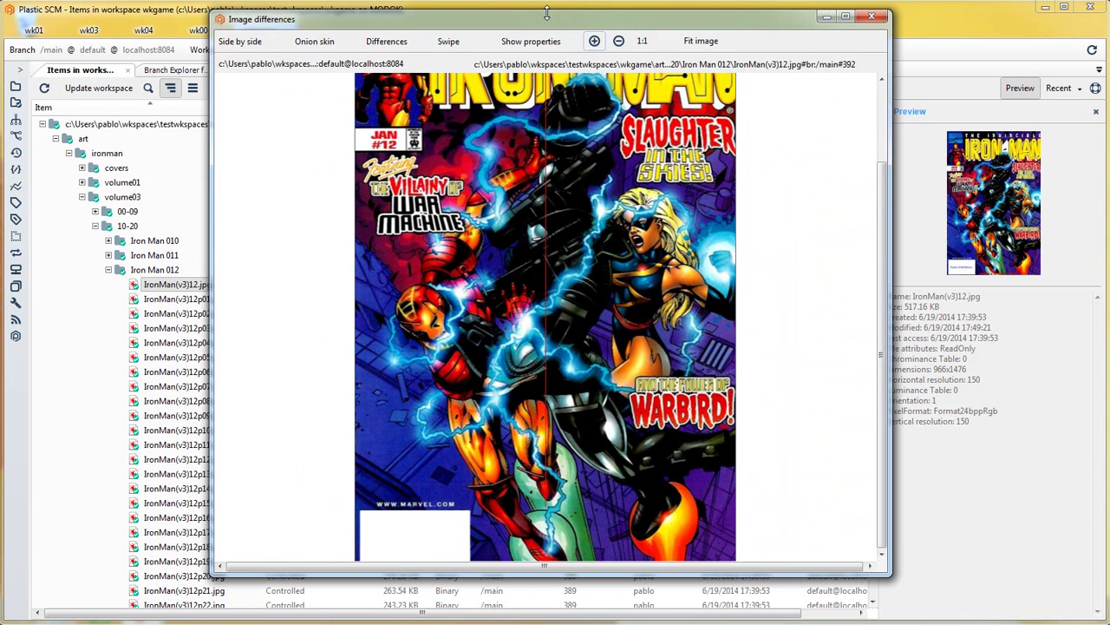
{"action": "left_click_drag", "start_coordinate": [879, 232], "coordinate": [882, 121]}
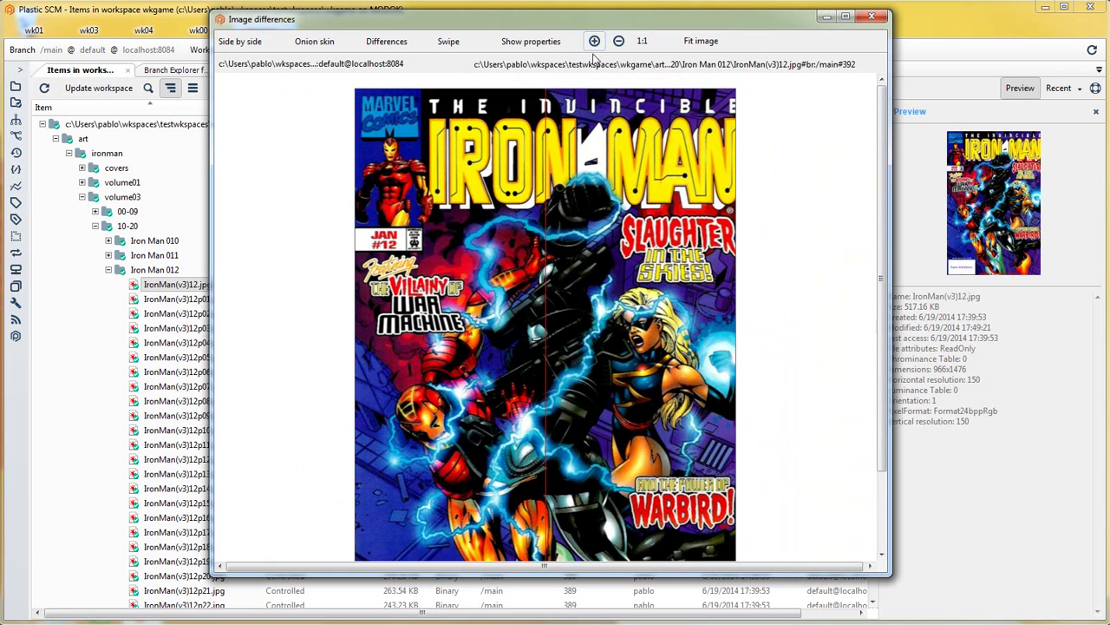
Step: Zoom out, swipe the divider across the cover, return to the side-by-side view, and close the image comparison
{"action": "left_click", "coordinate": [618, 40]}
{"action": "left_click_drag", "start_coordinate": [544, 155], "coordinate": [501, 155]}
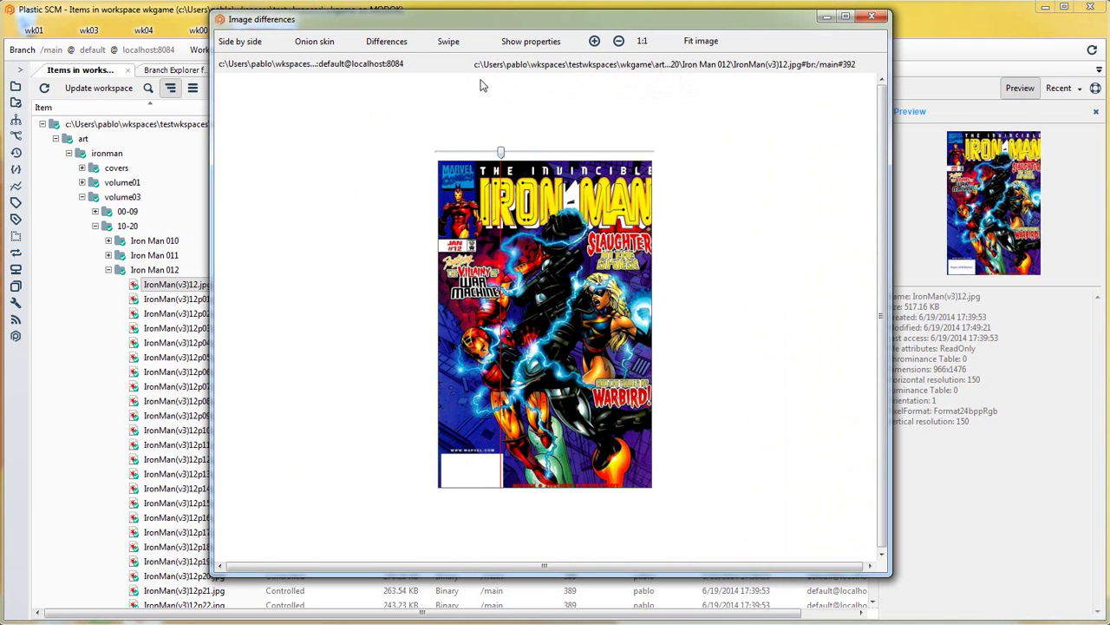
{"action": "left_click", "coordinate": [252, 43]}
{"action": "left_click", "coordinate": [872, 16]}
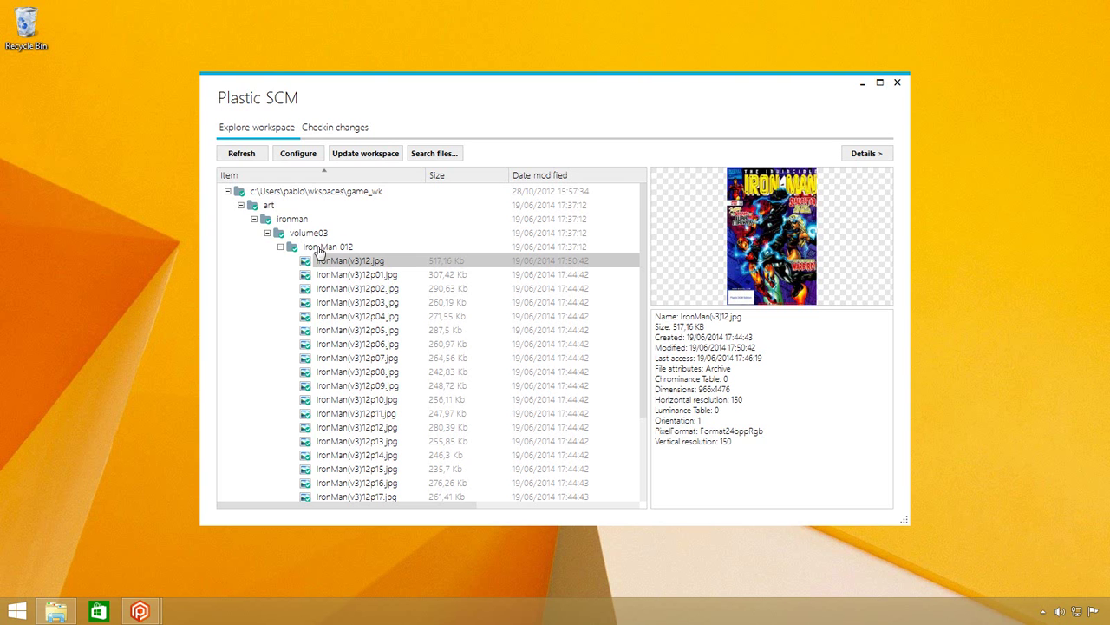
Step: In the game_wk partial workspace, start configuring the loaded items and mark art/ironman/volume03/Iron Man 012 for unloading
{"action": "left_click", "coordinate": [325, 247]}
{"action": "left_click", "coordinate": [298, 153]}
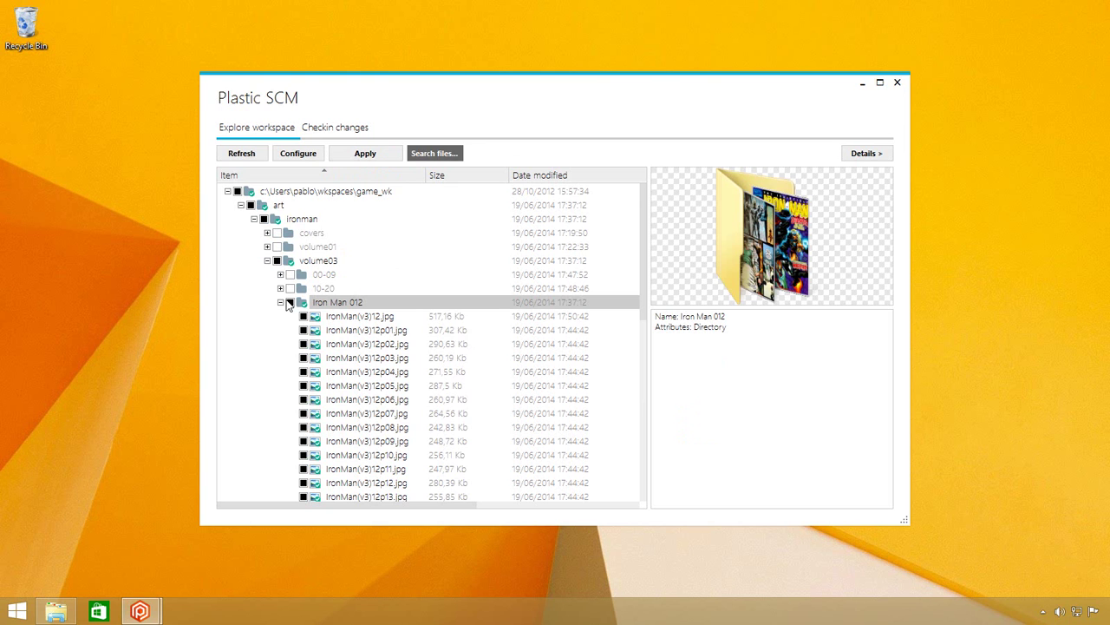
{"action": "left_click", "coordinate": [289, 301]}
{"action": "left_click", "coordinate": [280, 302]}
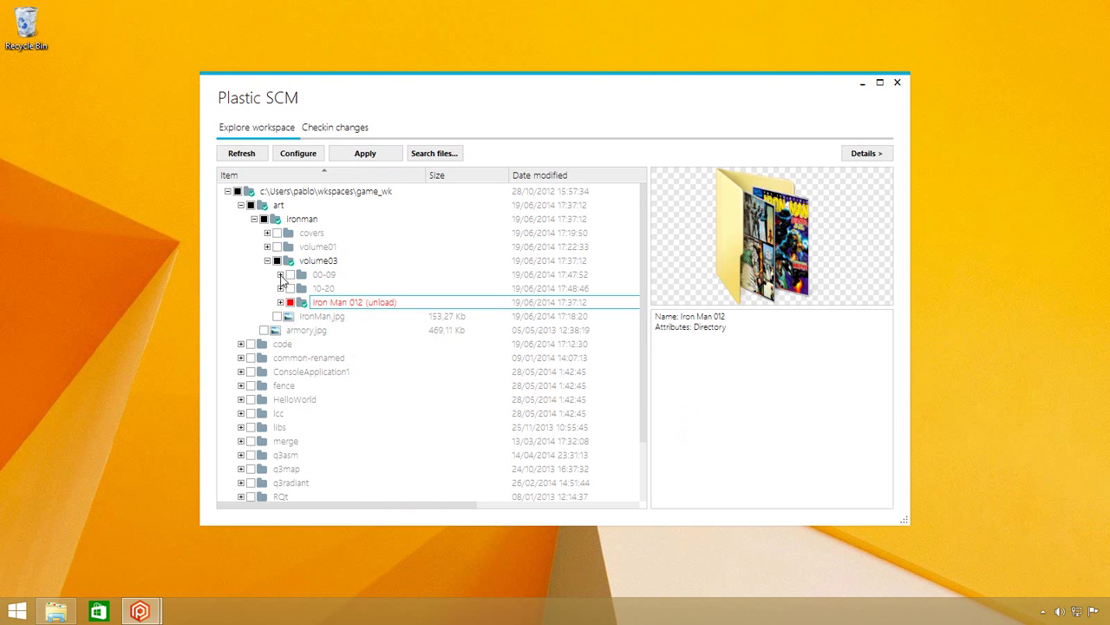
Step: Mark the Iron Man 019 folder inside volume03/10-20 for loading
{"action": "left_click", "coordinate": [280, 288]}
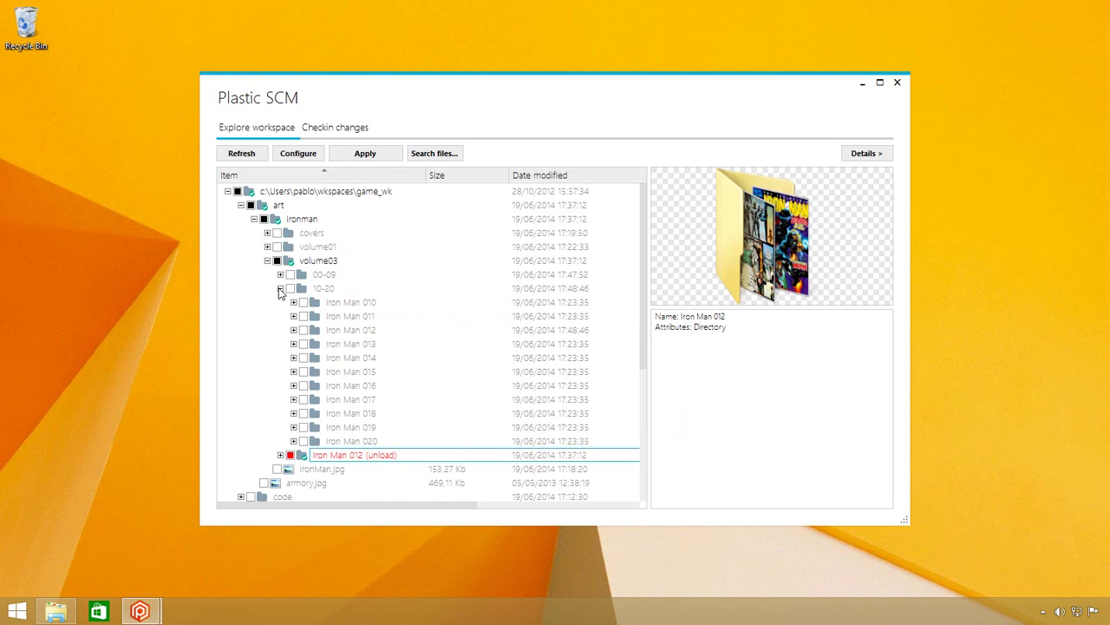
{"action": "scroll", "coordinate": [321, 318], "scroll_direction": "down", "scroll_amount": 1}
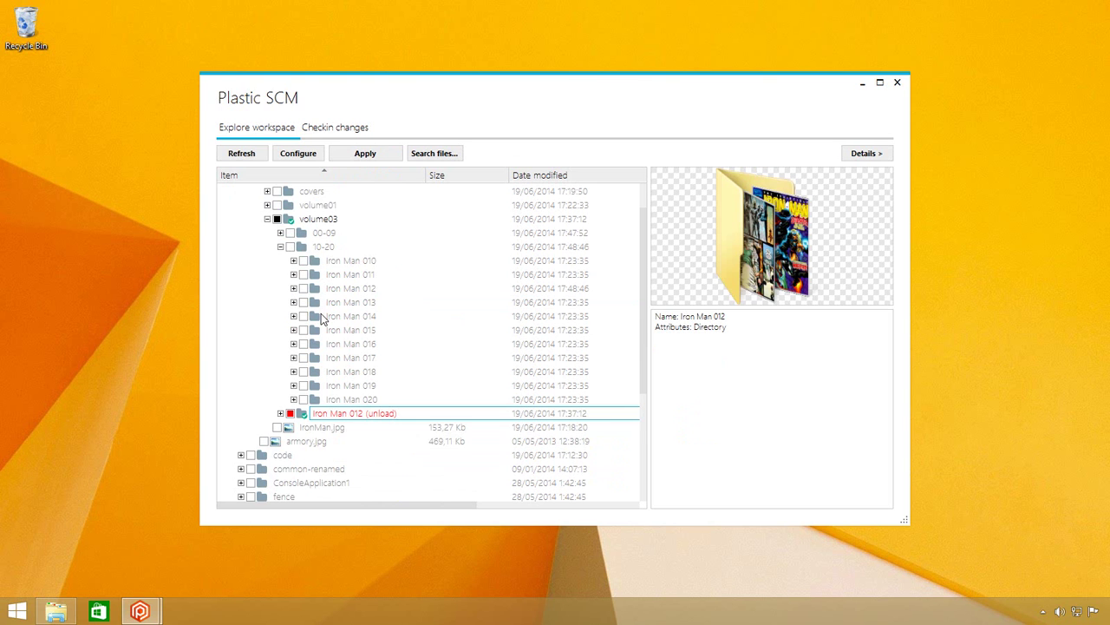
{"action": "left_click", "coordinate": [295, 386]}
{"action": "left_click", "coordinate": [303, 385]}
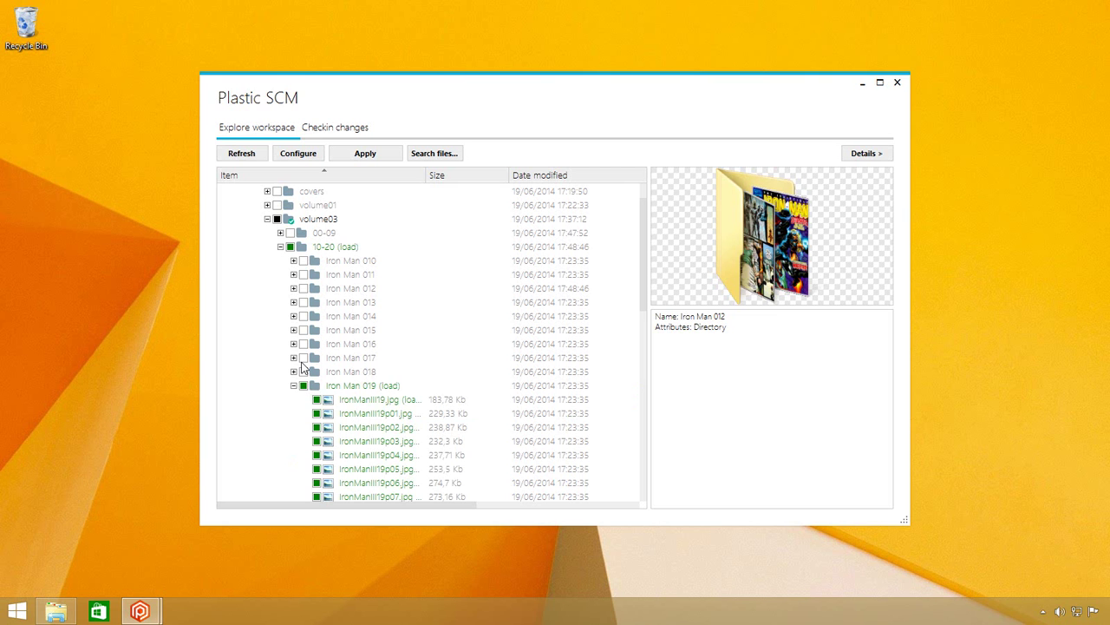
{"action": "scroll", "coordinate": [285, 269], "scroll_direction": "up", "scroll_amount": 1}
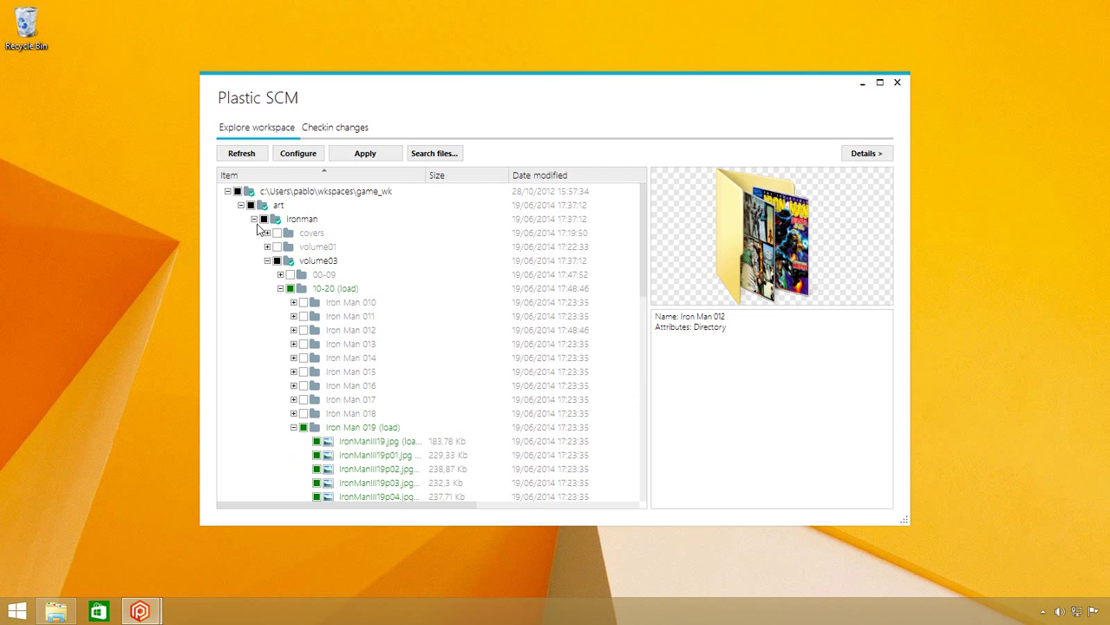
Step: Mark the Iron Man v1 #140 folder inside volume01/131-140 for loading and apply the workspace configuration
{"action": "left_click", "coordinate": [267, 261]}
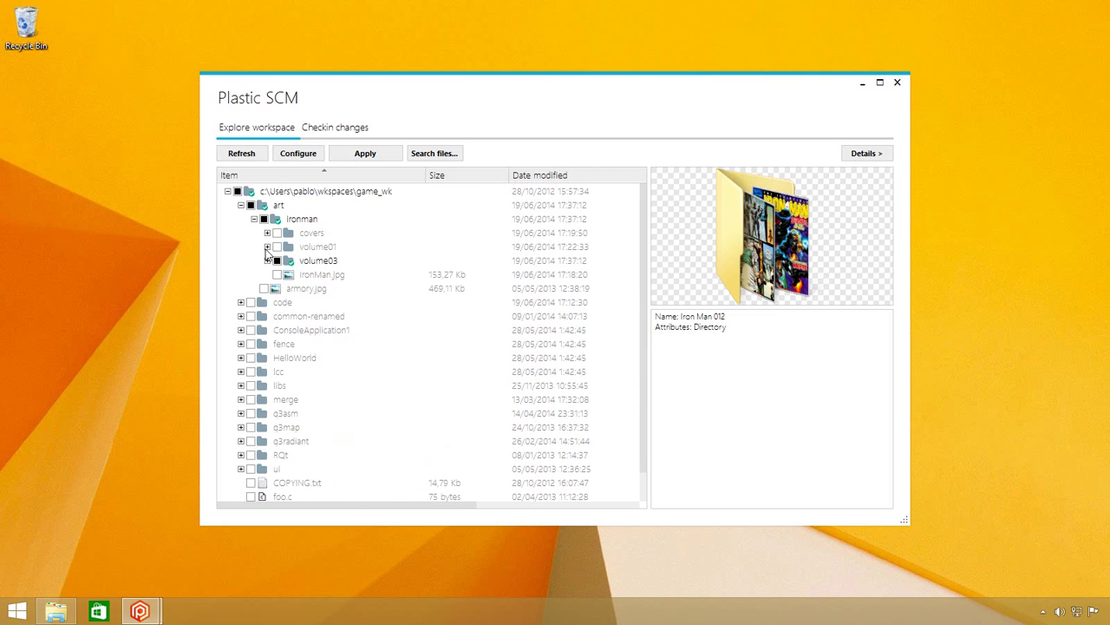
{"action": "left_click", "coordinate": [268, 248]}
{"action": "left_click", "coordinate": [280, 316]}
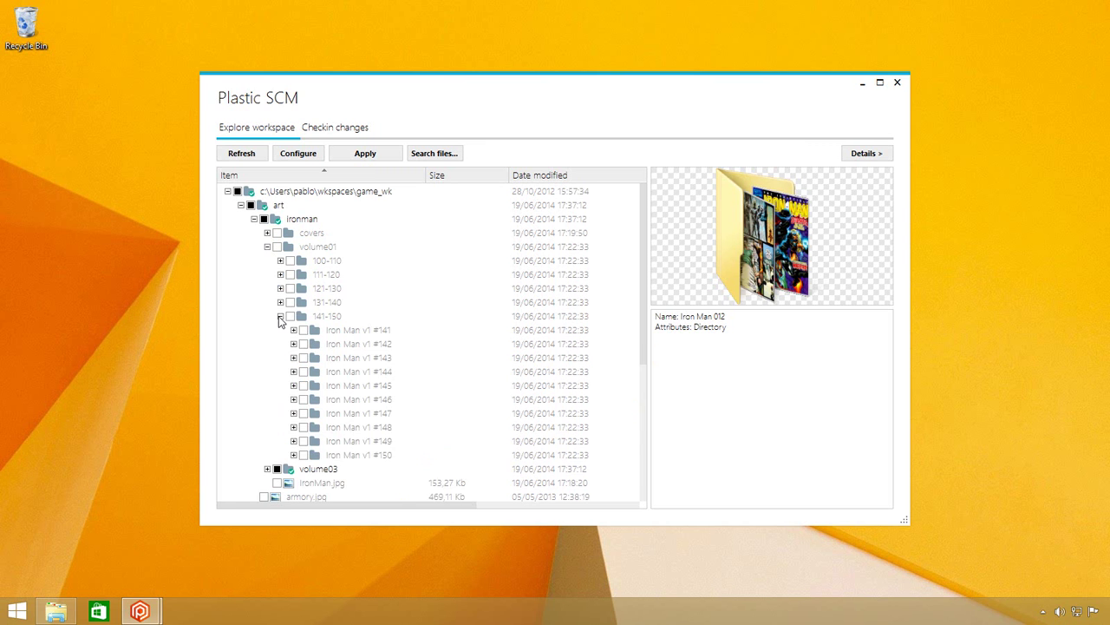
{"action": "scroll", "coordinate": [323, 340], "scroll_direction": "down", "scroll_amount": 1}
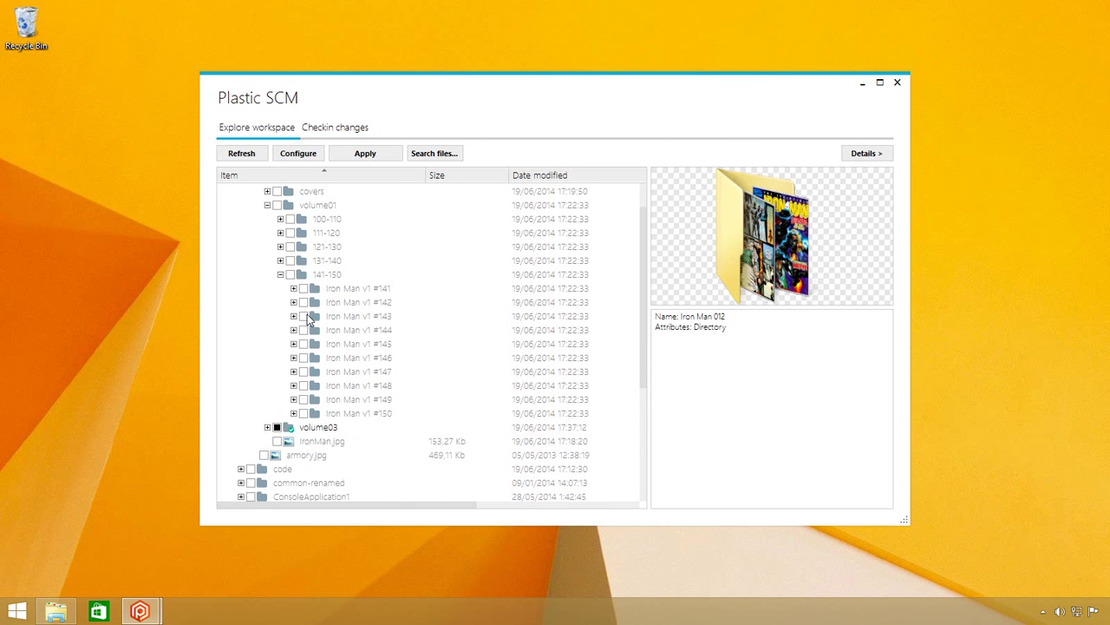
{"action": "left_click", "coordinate": [280, 274]}
{"action": "left_click", "coordinate": [280, 261]}
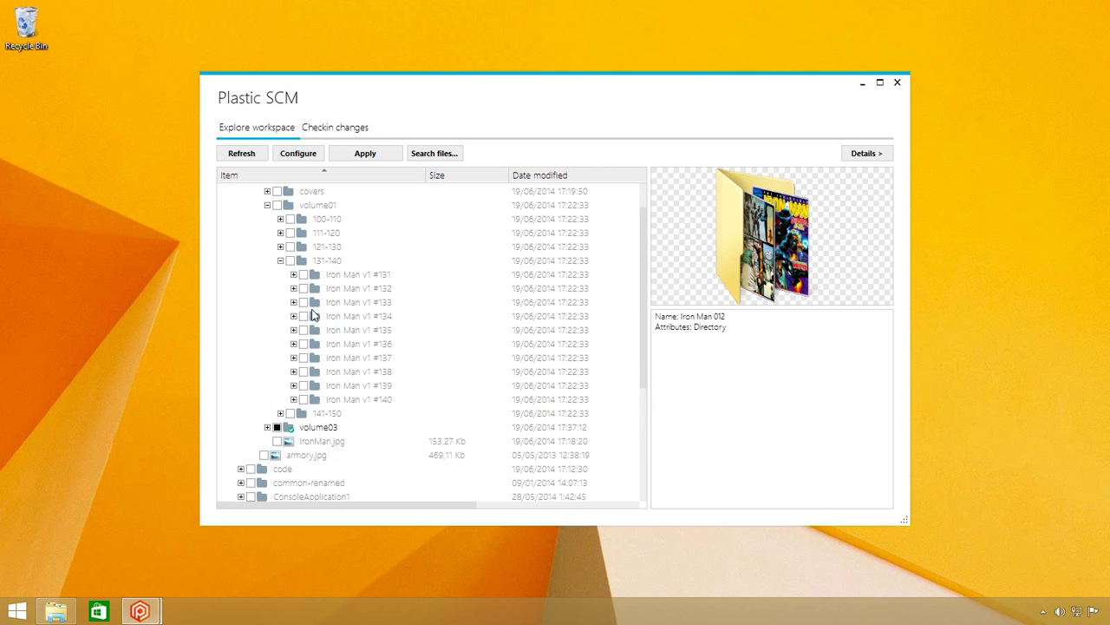
{"action": "left_click", "coordinate": [293, 399]}
{"action": "left_click", "coordinate": [304, 399]}
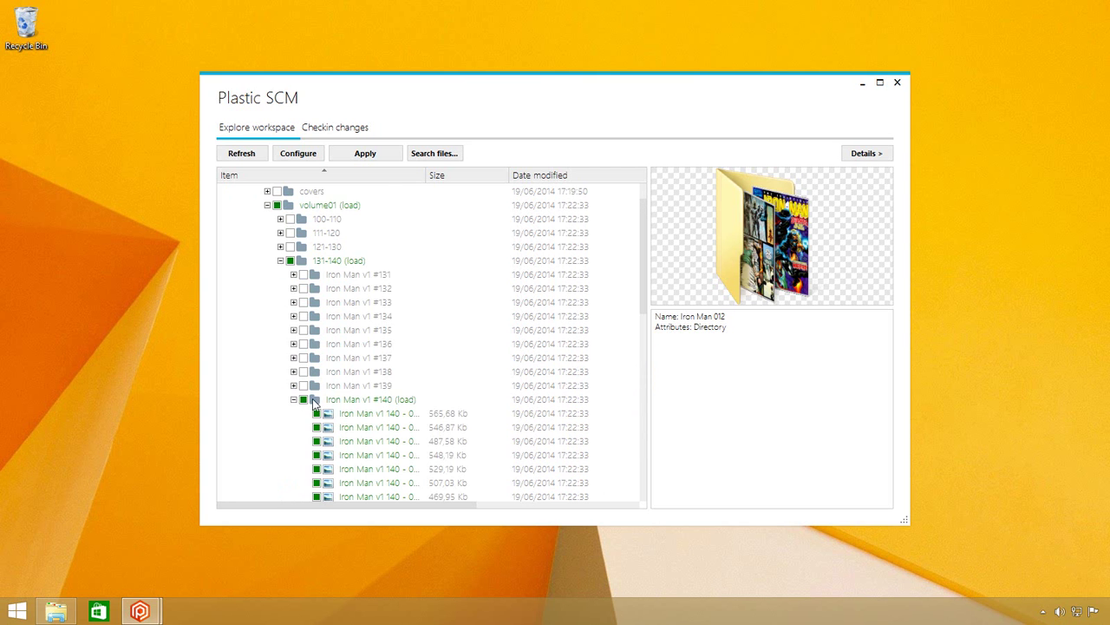
{"action": "scroll", "coordinate": [404, 400], "scroll_direction": "down", "scroll_amount": 4}
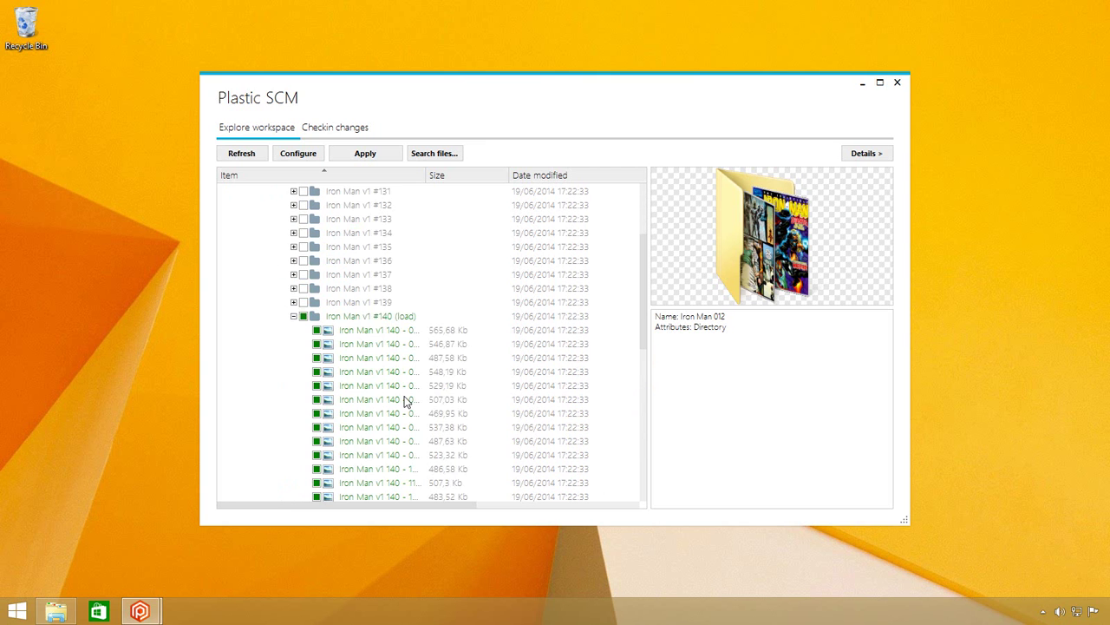
{"action": "left_click", "coordinate": [350, 158]}
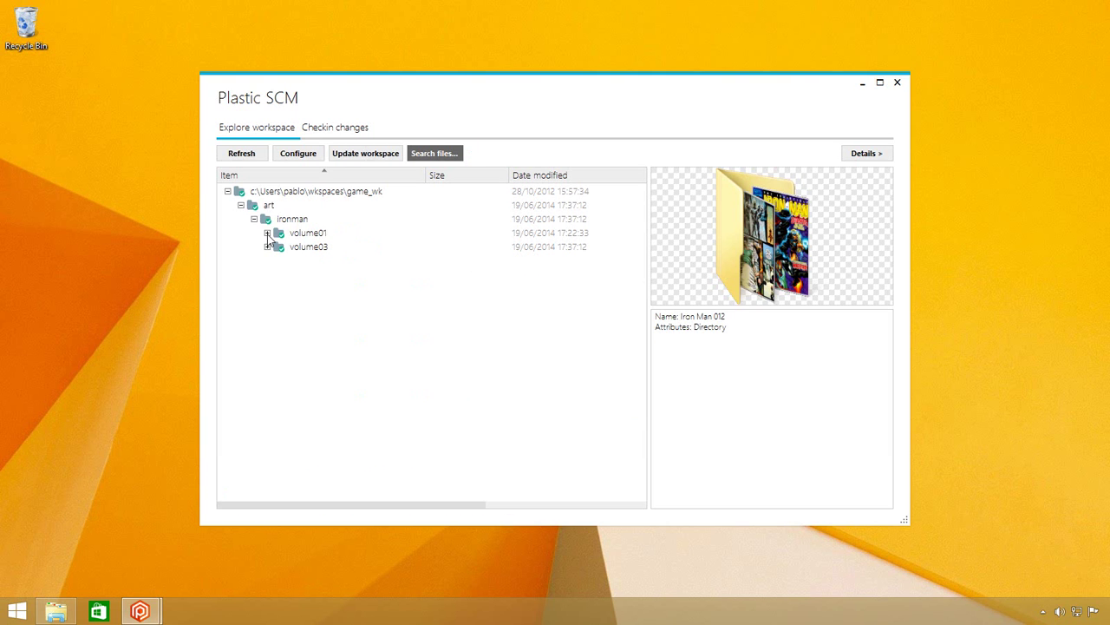
Step: Expand the loaded volume01 and volume03 folders and preview Iron Man v1 140 - 00fc.jpg in volume01/131-140/Iron Man v1 #140
{"action": "left_click", "coordinate": [268, 234]}
{"action": "left_click", "coordinate": [268, 261]}
{"action": "left_click", "coordinate": [280, 274]}
{"action": "left_click", "coordinate": [281, 247]}
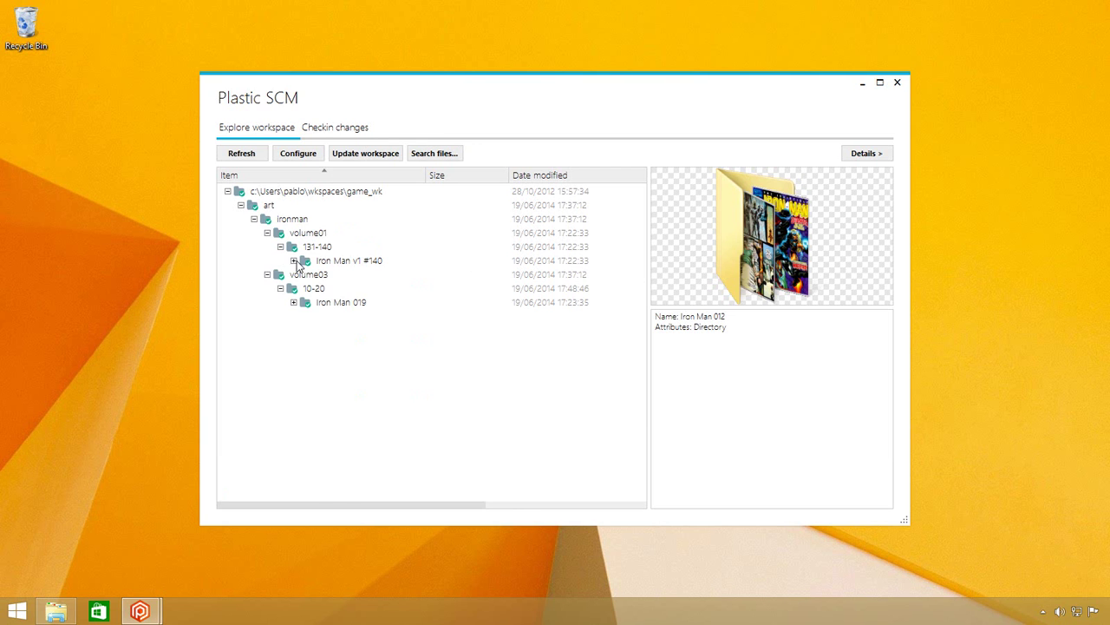
{"action": "left_click", "coordinate": [295, 261]}
{"action": "left_click", "coordinate": [339, 276]}
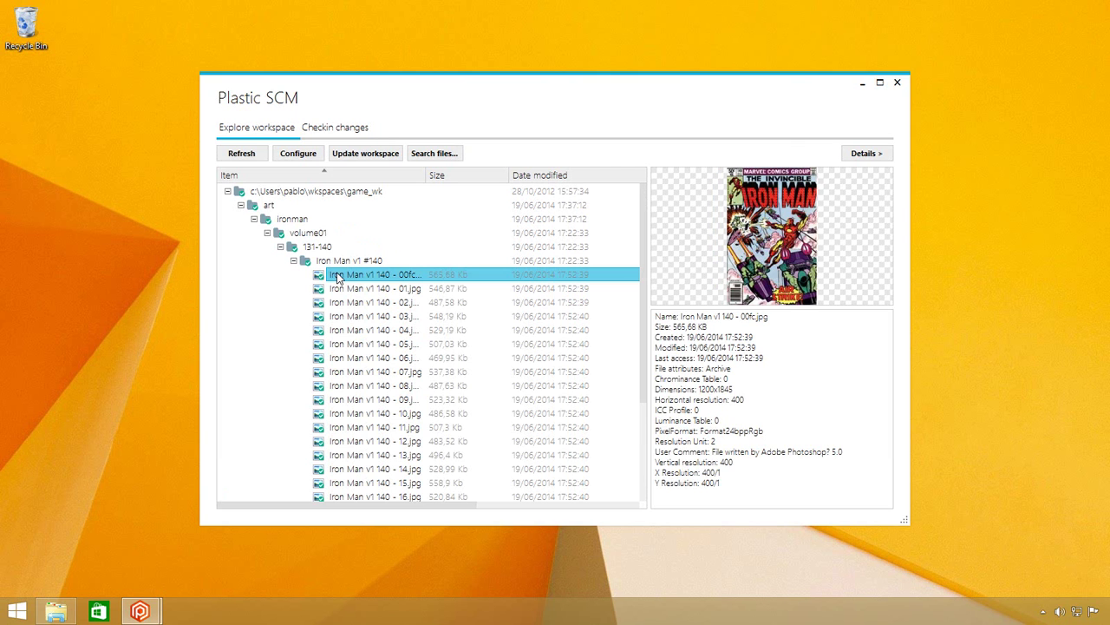